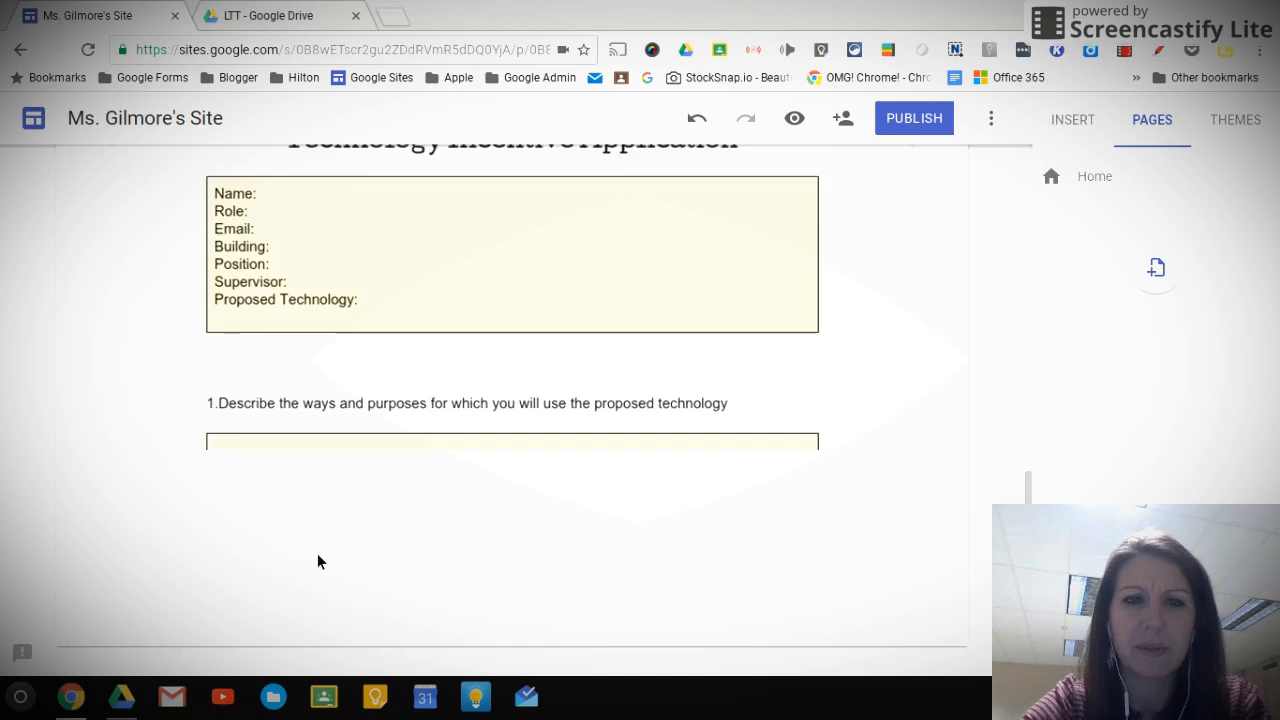
# Step: Add a new page named "Chrome OS" to the site
pyautogui.scroll(-2, 317, 553)
pyautogui.scroll(4, 320, 552)
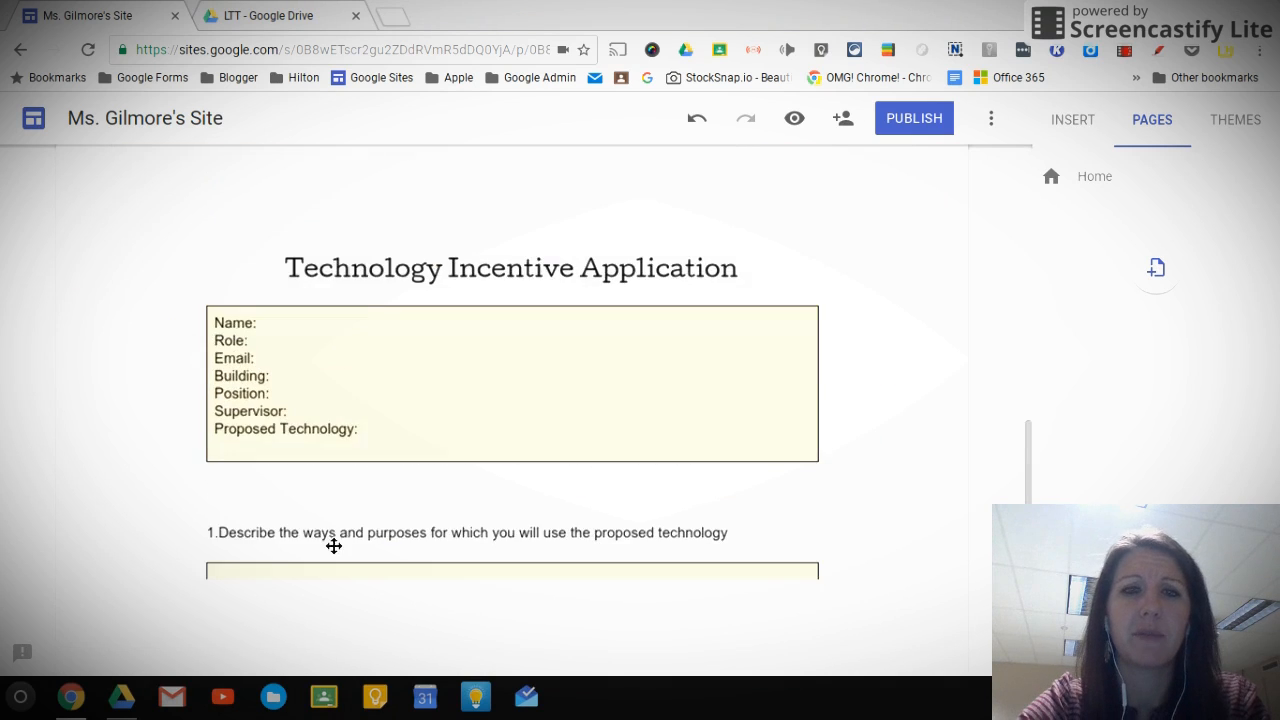
pyautogui.scroll(5, 362, 505)
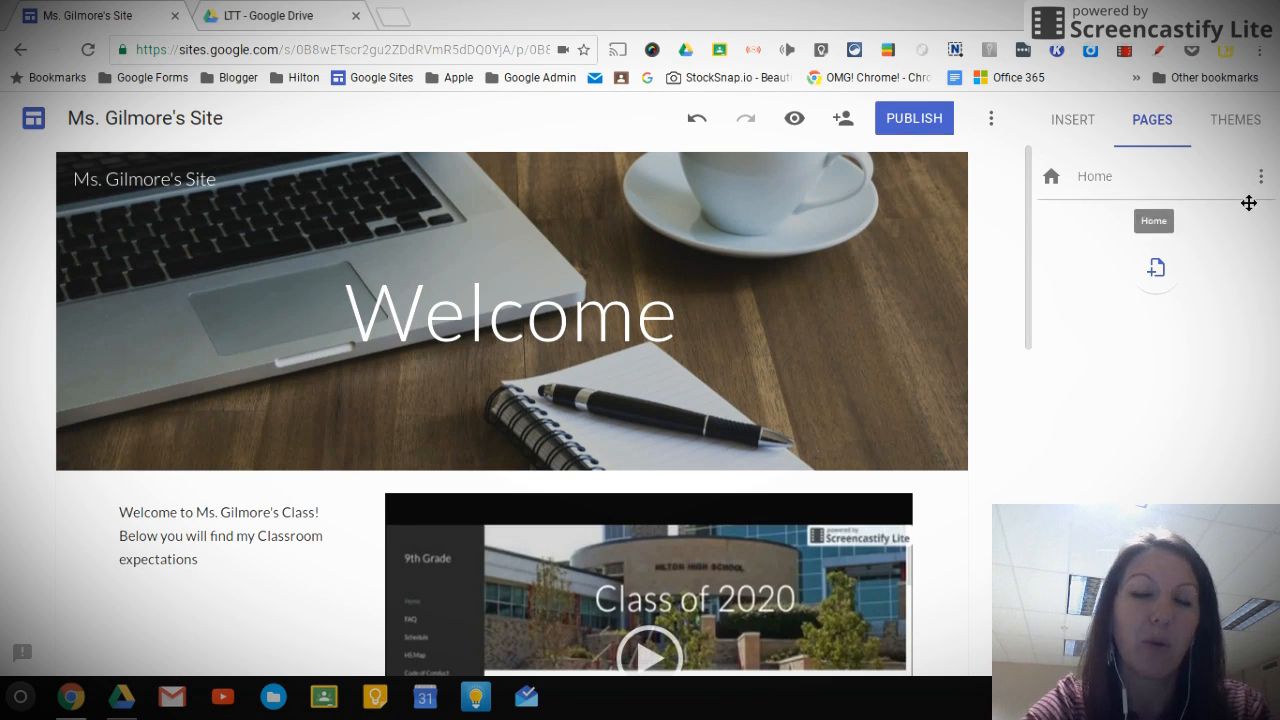
pyautogui.click(1157, 270)
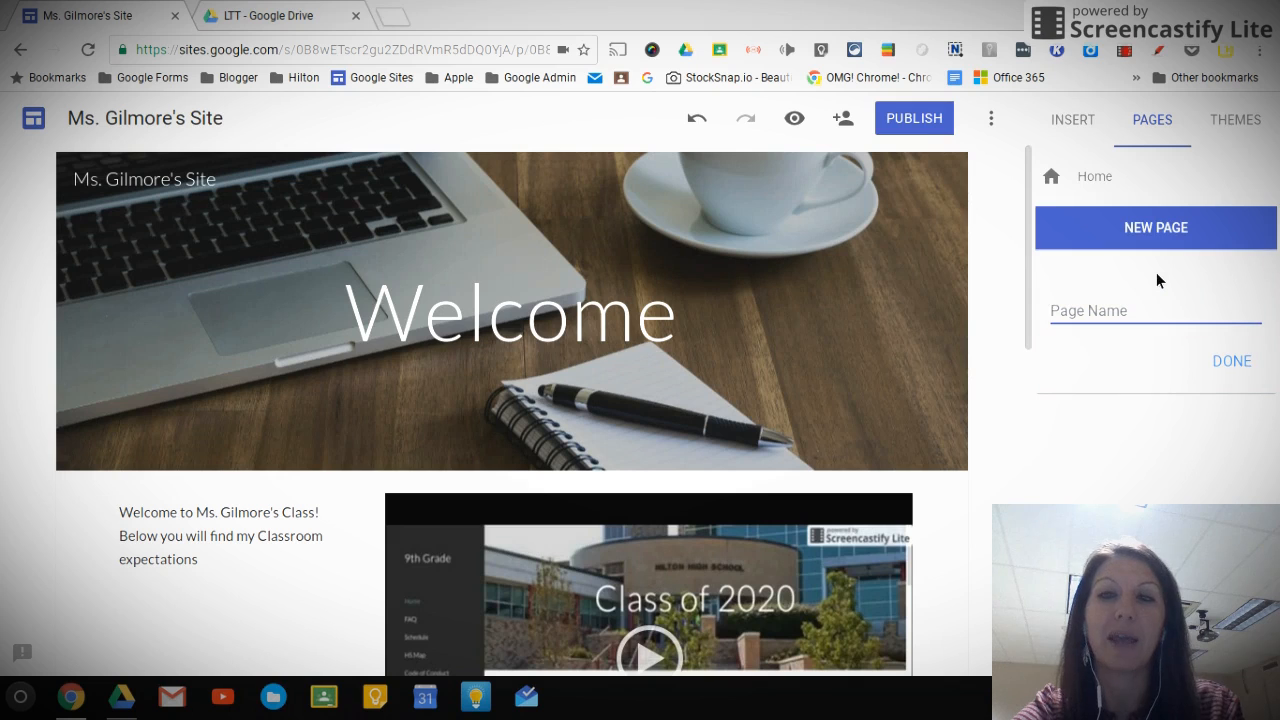
pyautogui.write('C')
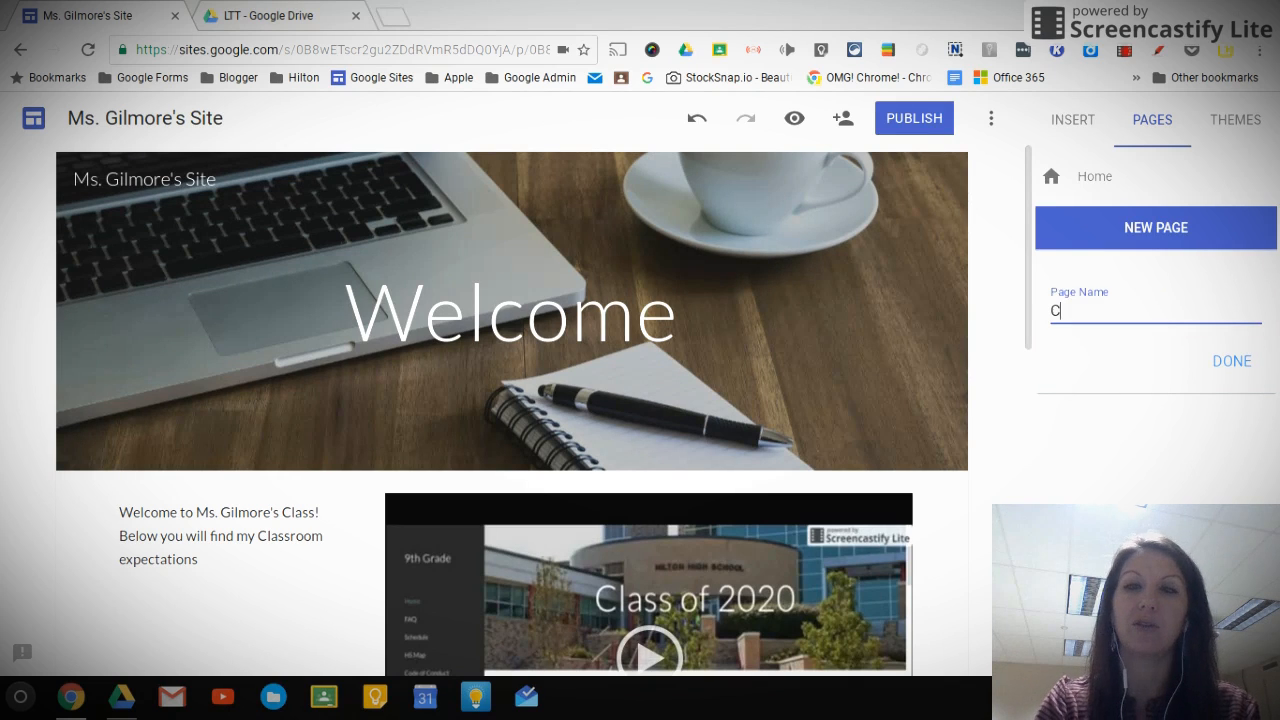
pyautogui.write('hrome OS')
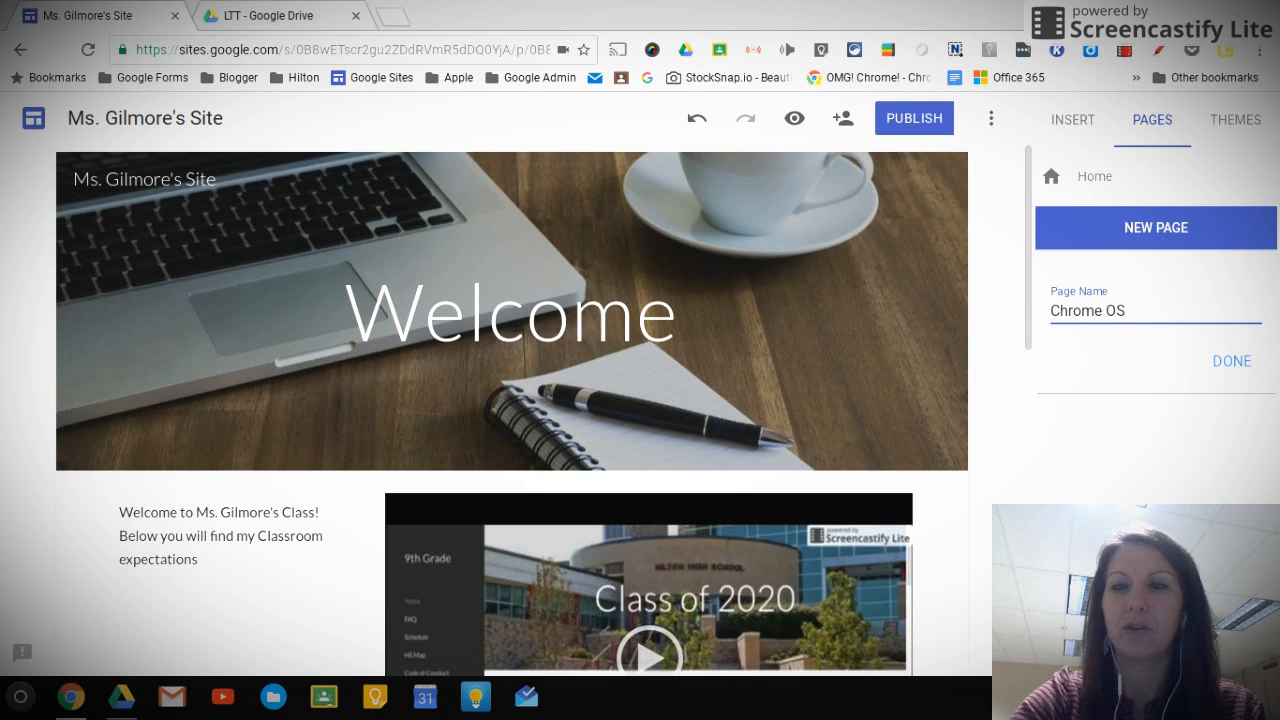
pyautogui.click(1250, 366)
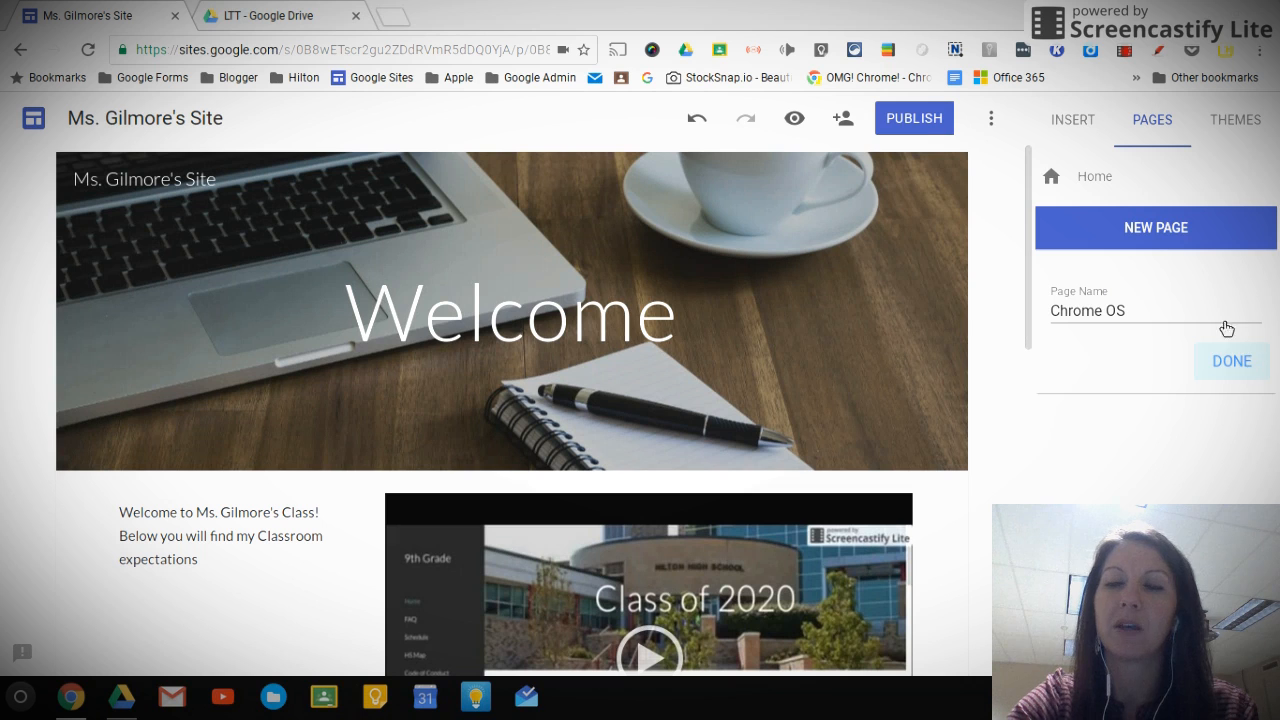
pyautogui.click(1244, 372)
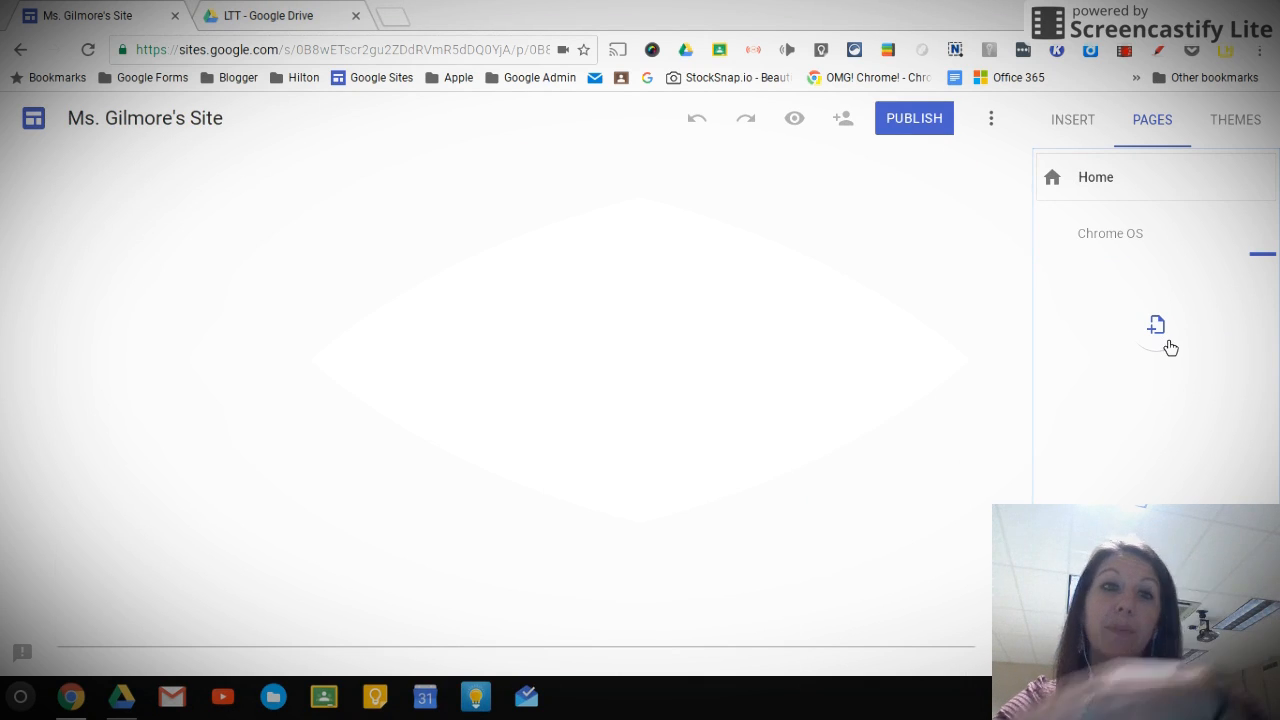
# Step: Add another new page named "Google Sites" to the site
pyautogui.click(1160, 344)
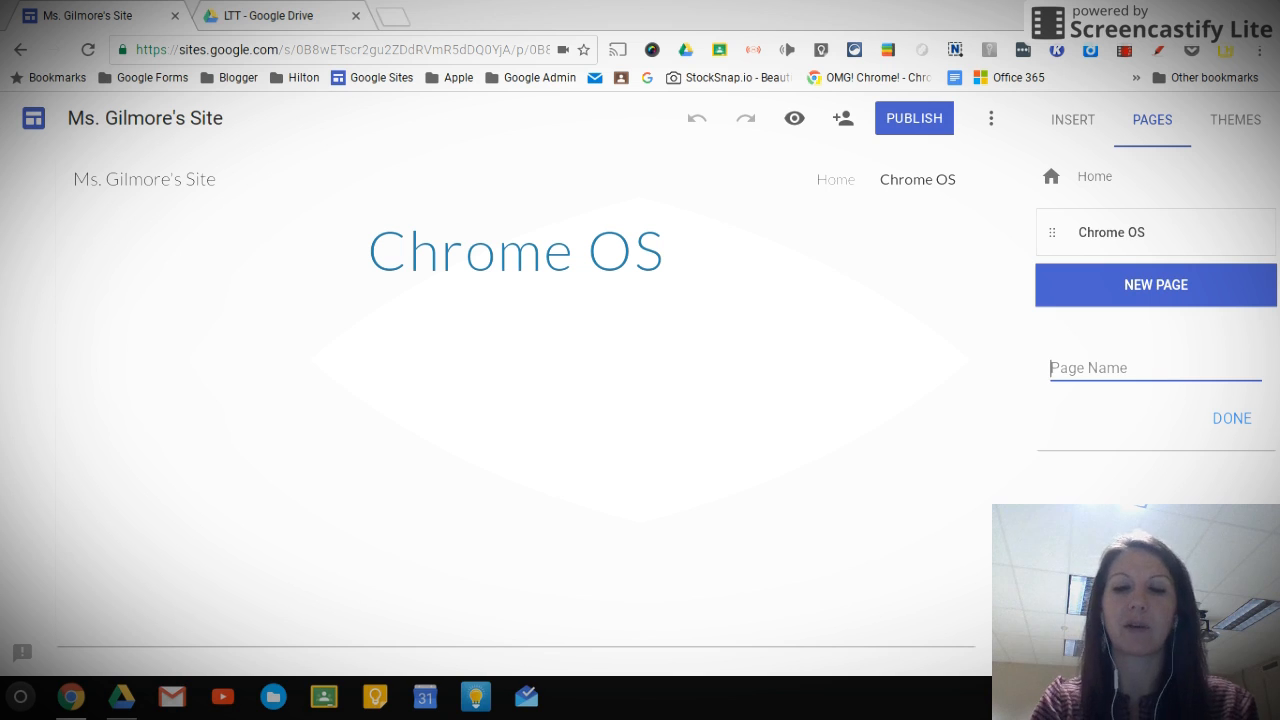
pyautogui.write('Google Sites')
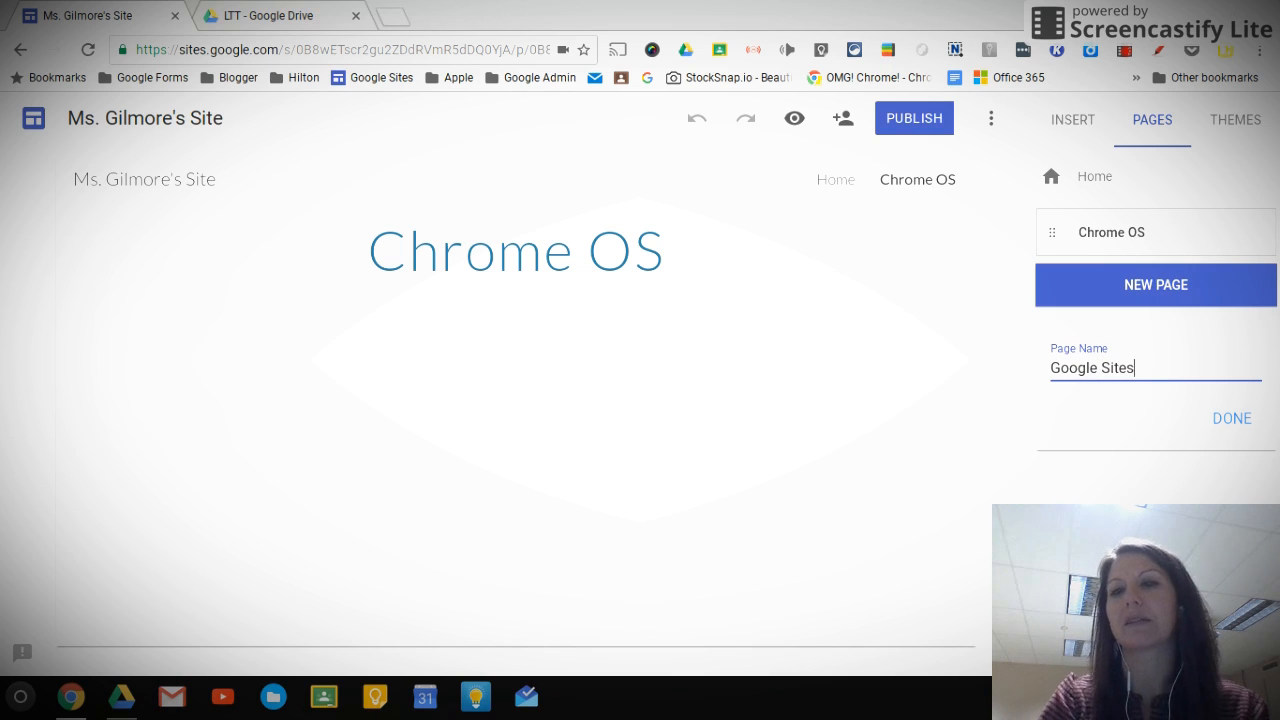
pyautogui.click(1246, 426)
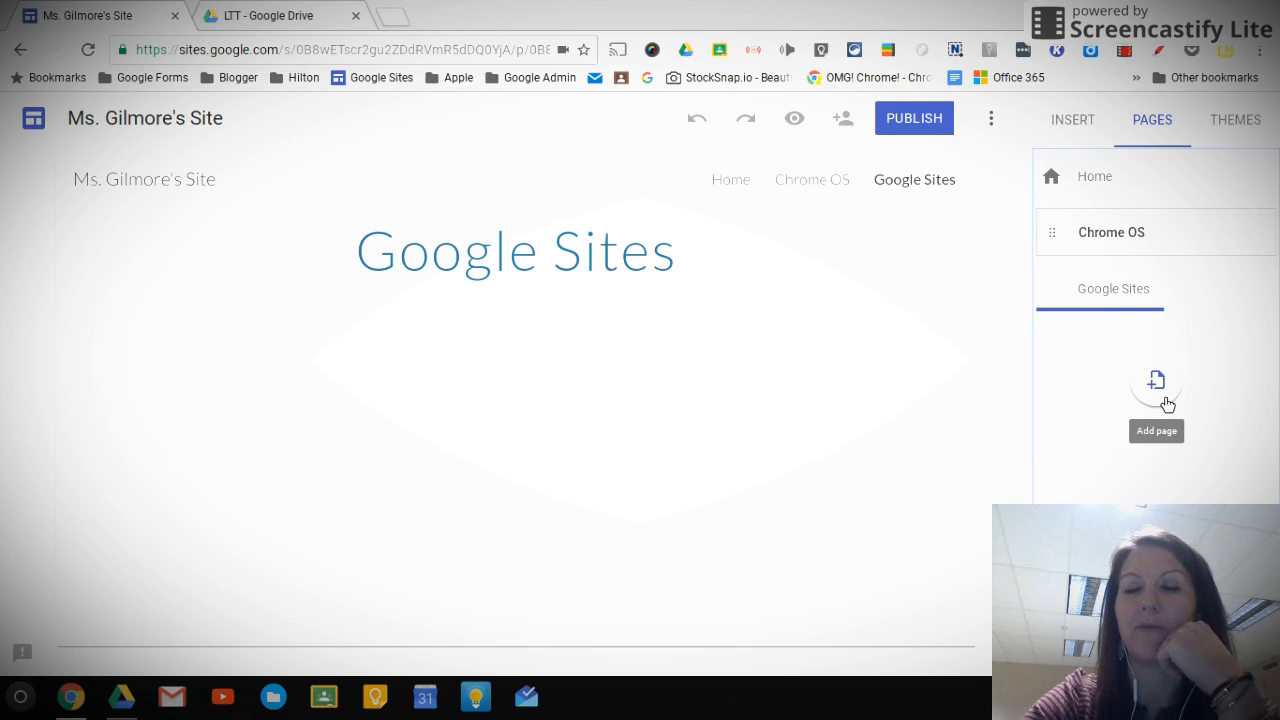
# Step: Add a new page named "PowToon" after the Google Sites page
pyautogui.click(1164, 398)
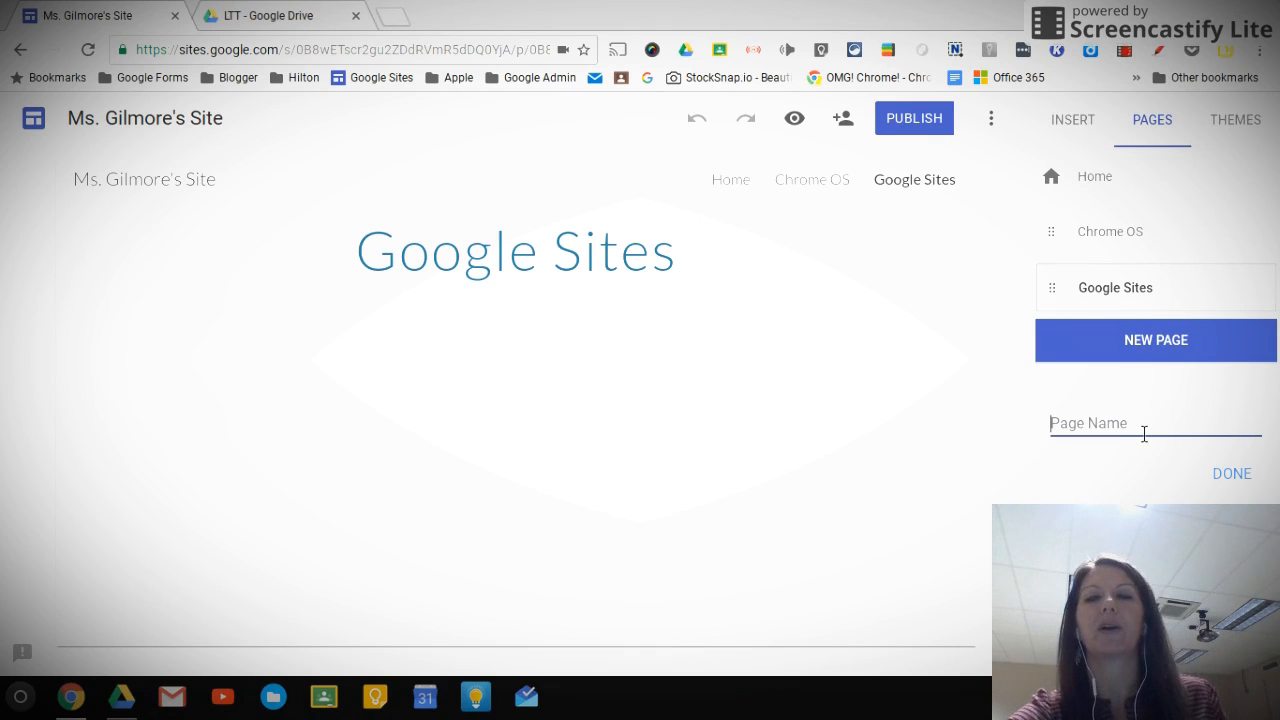
pyautogui.write('PowToon')
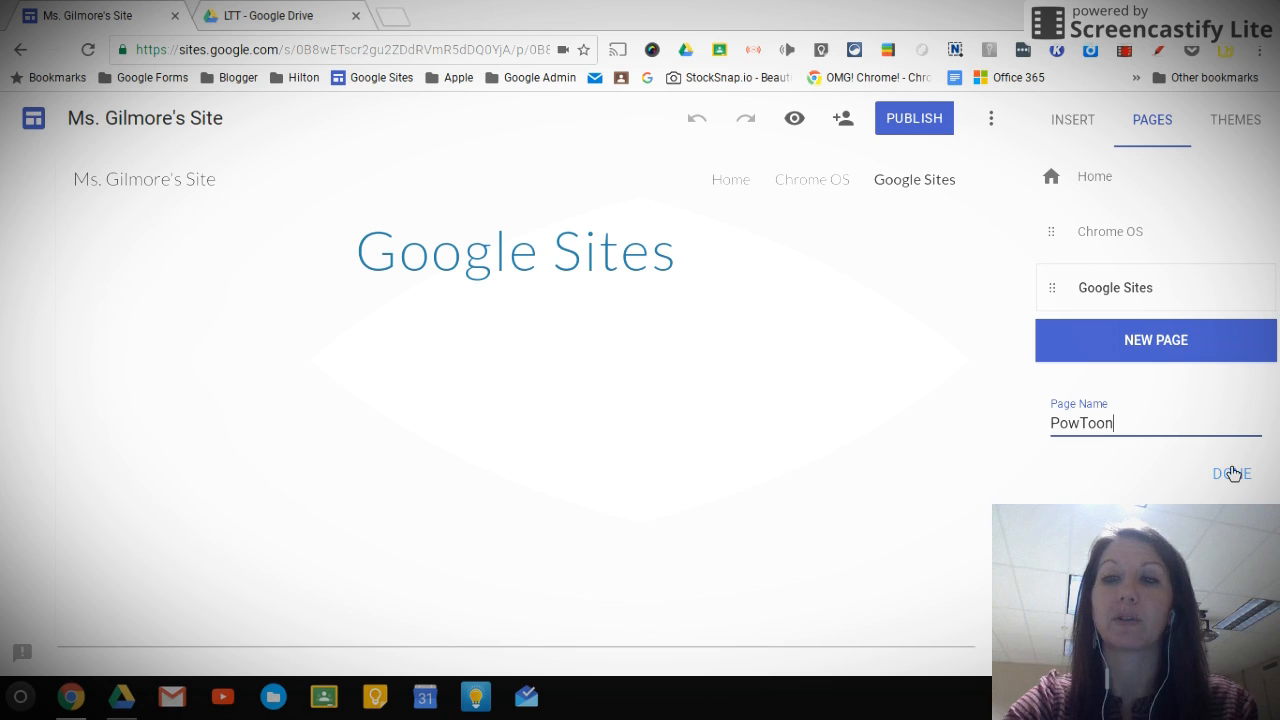
pyautogui.click(1234, 476)
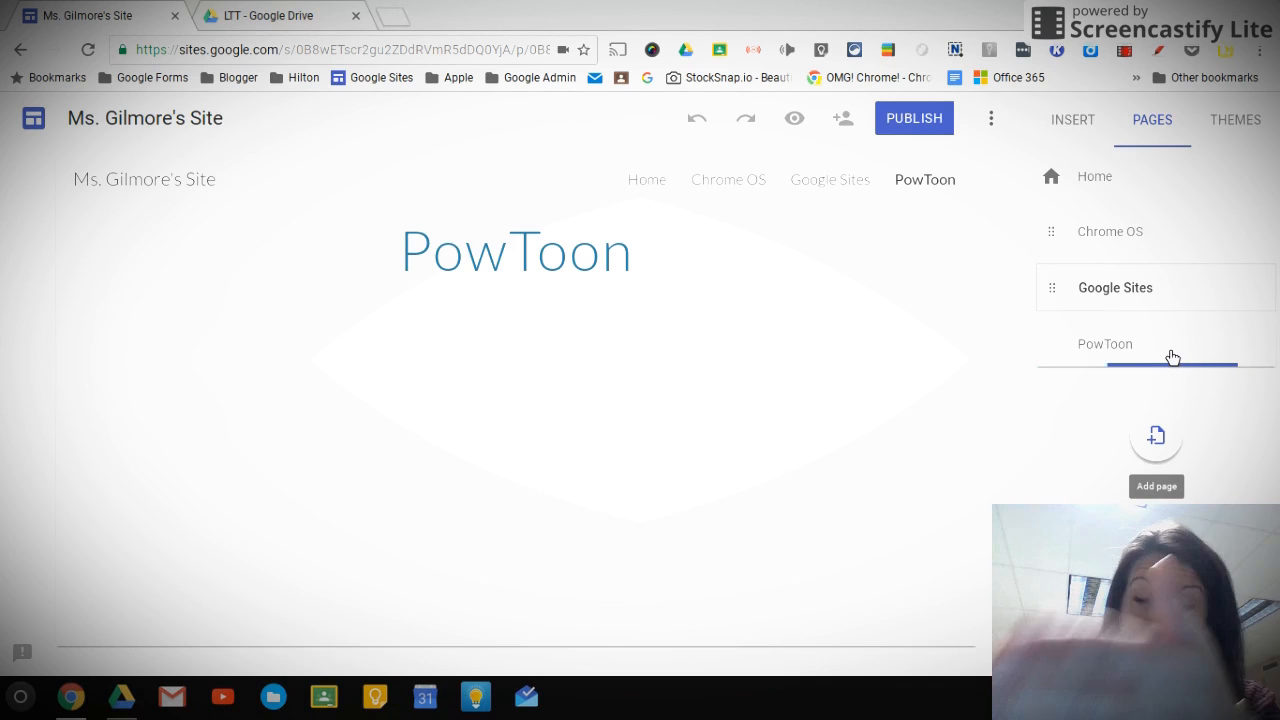
# Step: Add a new page named "Adding Content" after the PowToon page
pyautogui.click(1177, 454)
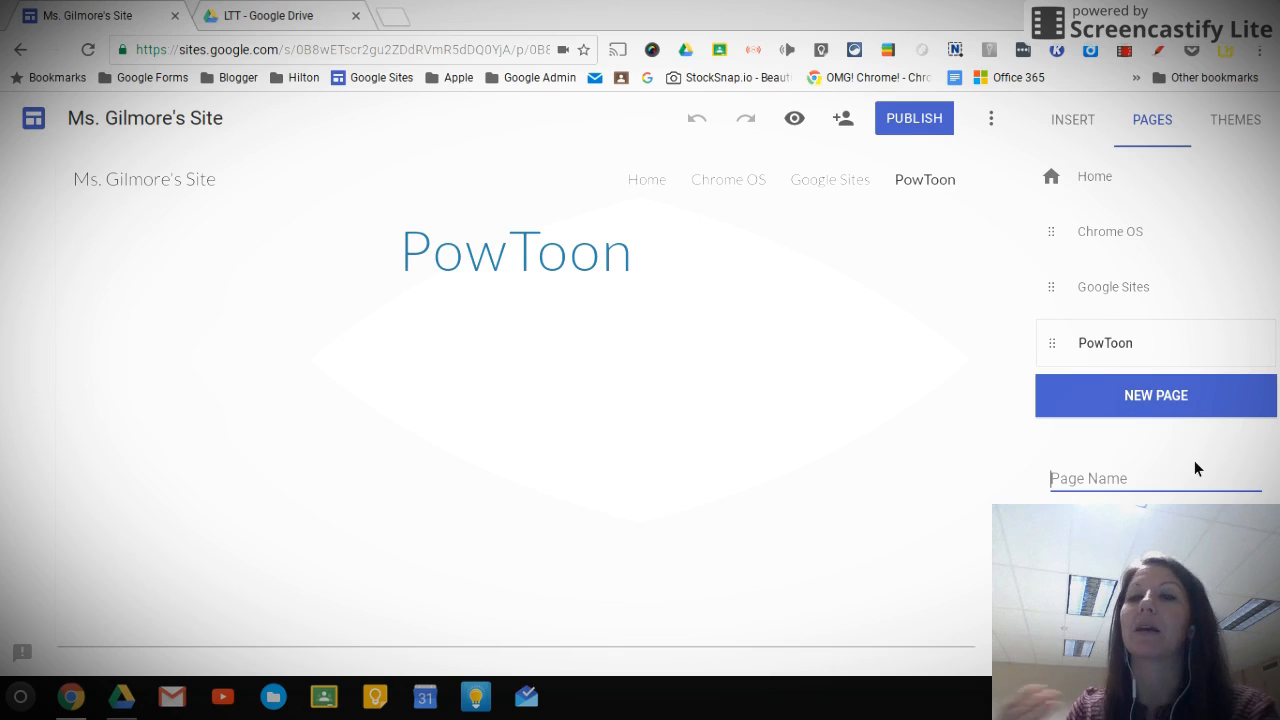
pyautogui.write('Adding Co')
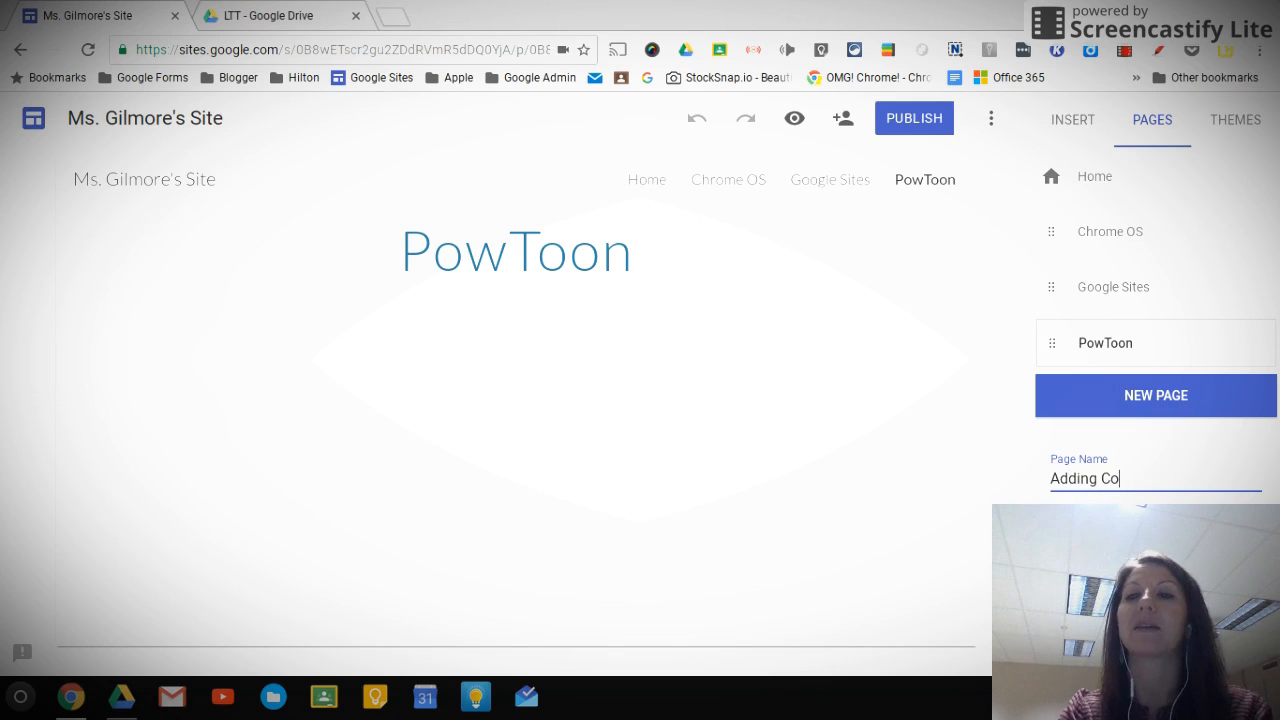
pyautogui.write('ntent')
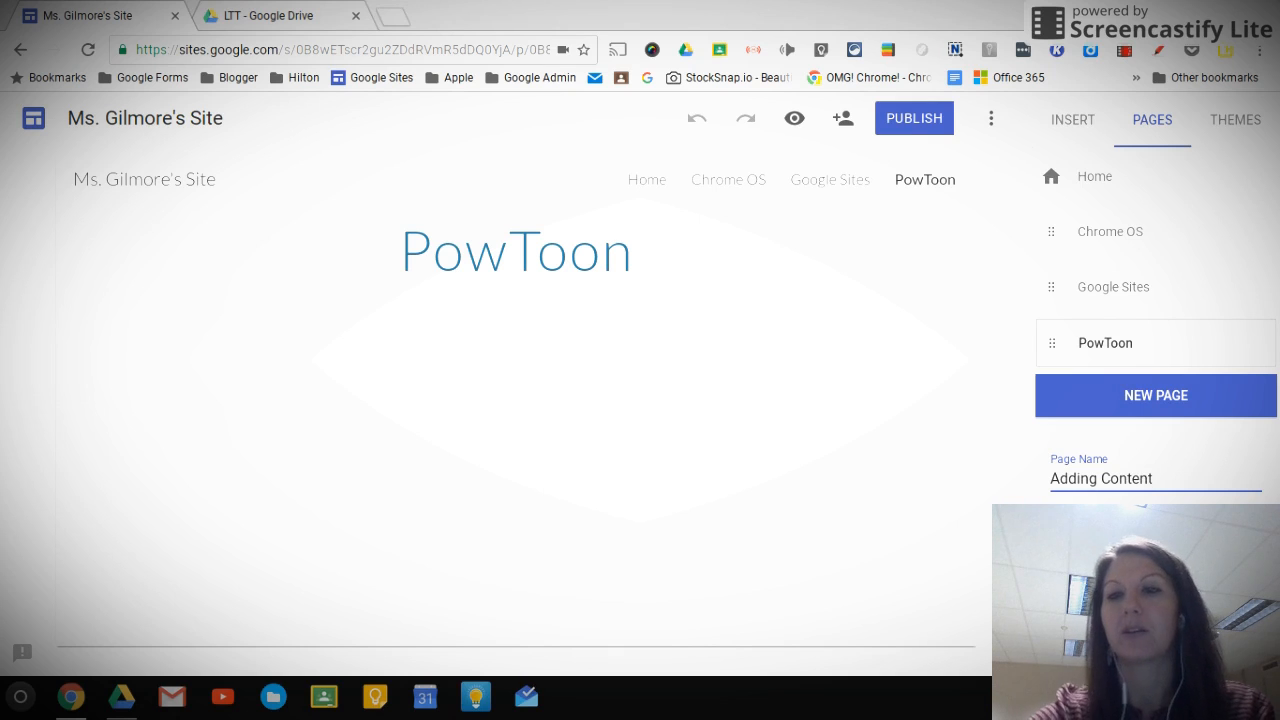
pyautogui.press('Return')
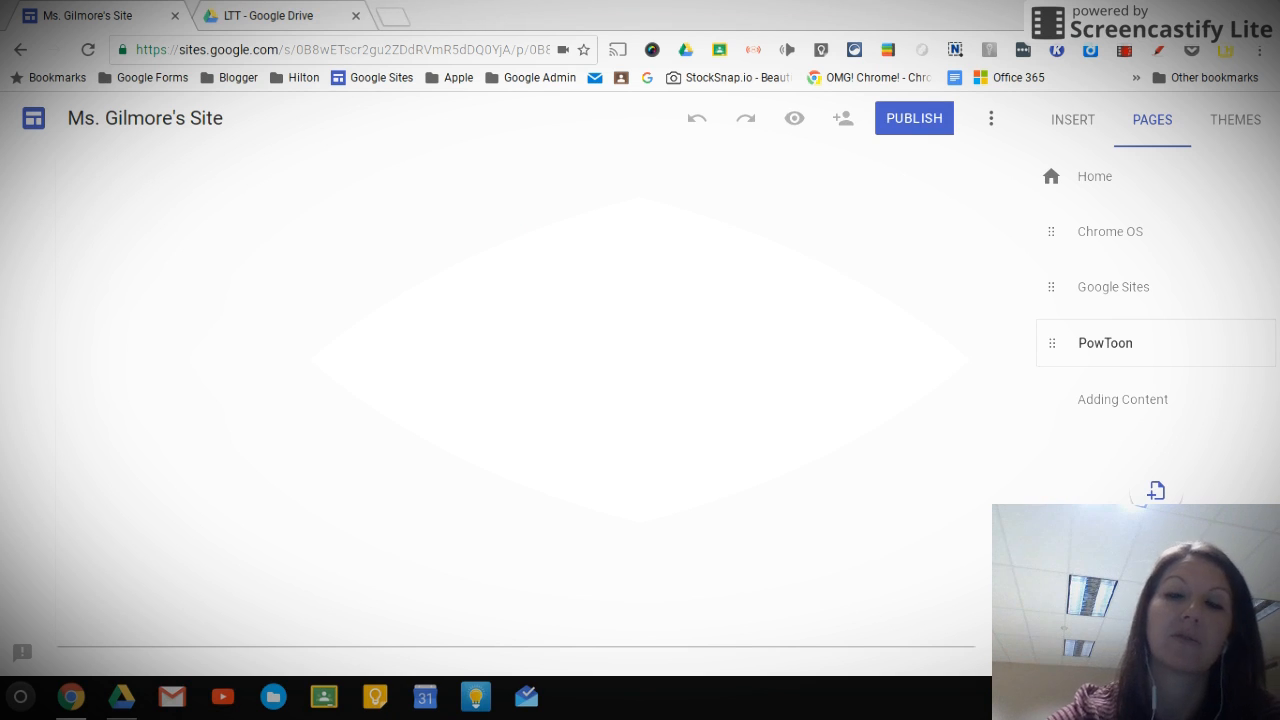
# Step: Nest the Adding Content page under Google Sites as a subpage
pyautogui.click(1081, 405)
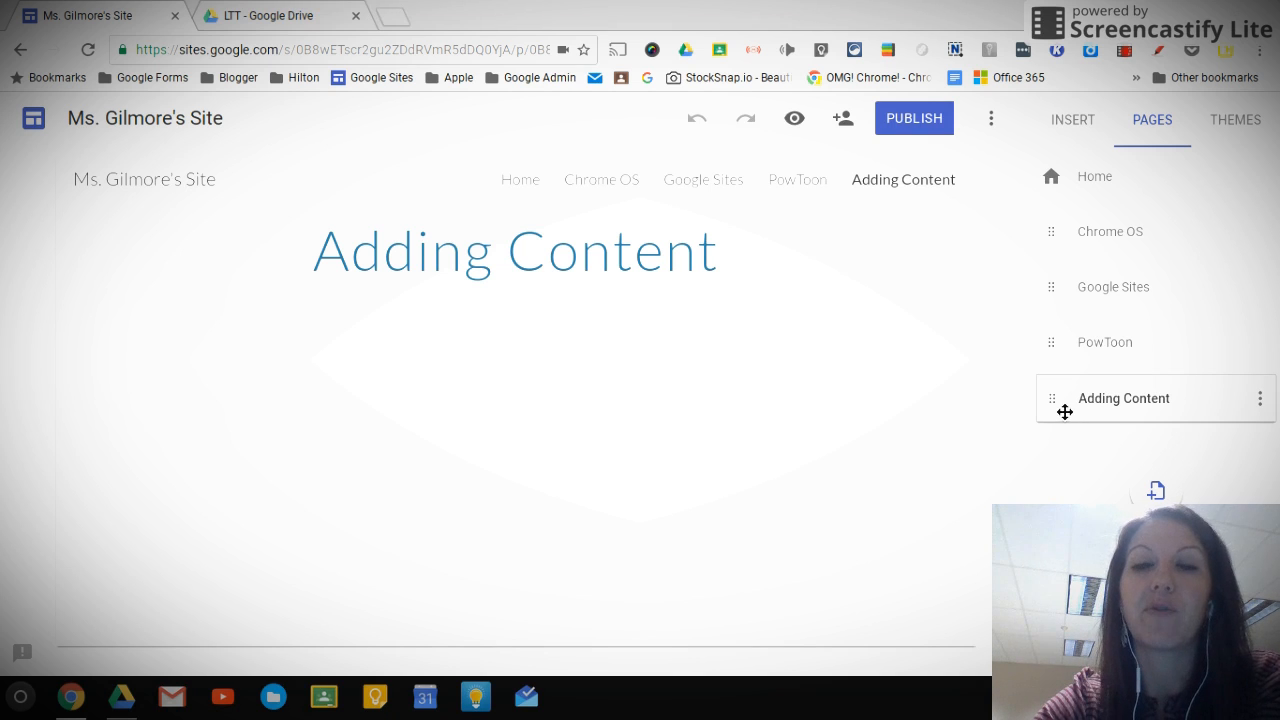
pyautogui.moveTo(1065, 411); pyautogui.dragTo(1091, 298)
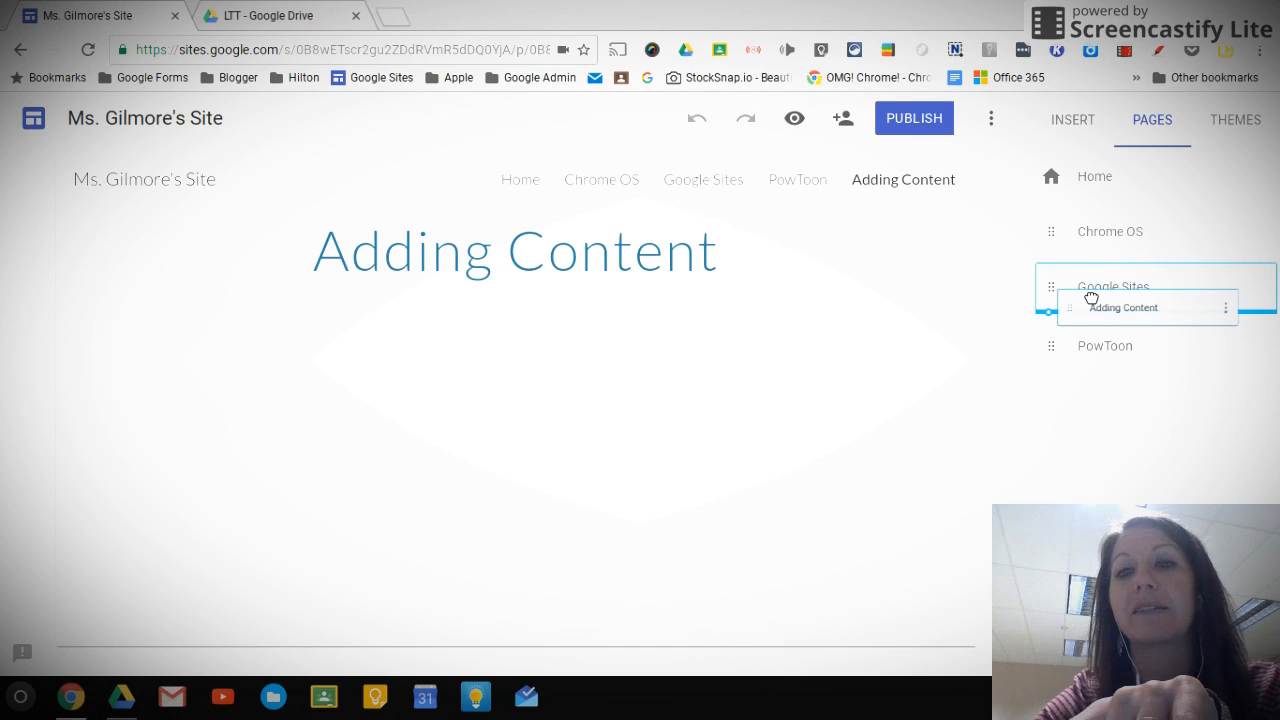
pyautogui.moveTo(1091, 298); pyautogui.dragTo(1085, 291)
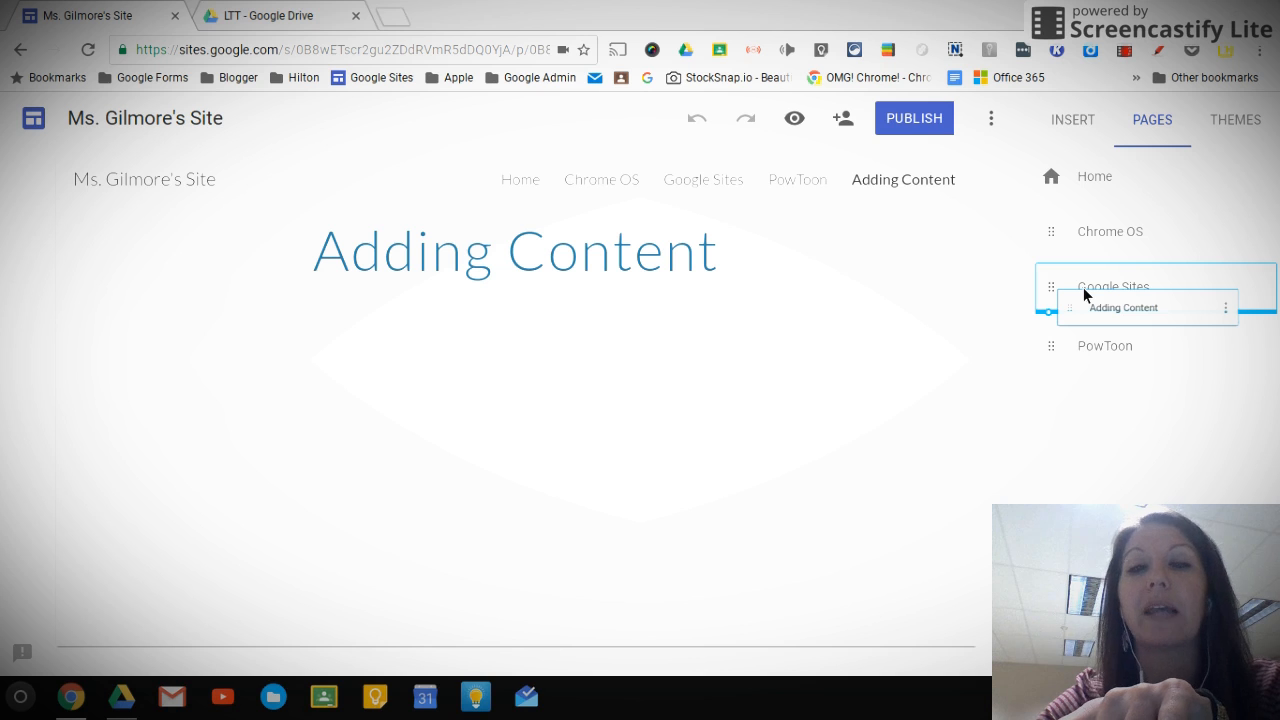
pyautogui.moveTo(1084, 290); pyautogui.dragTo(1080, 285)
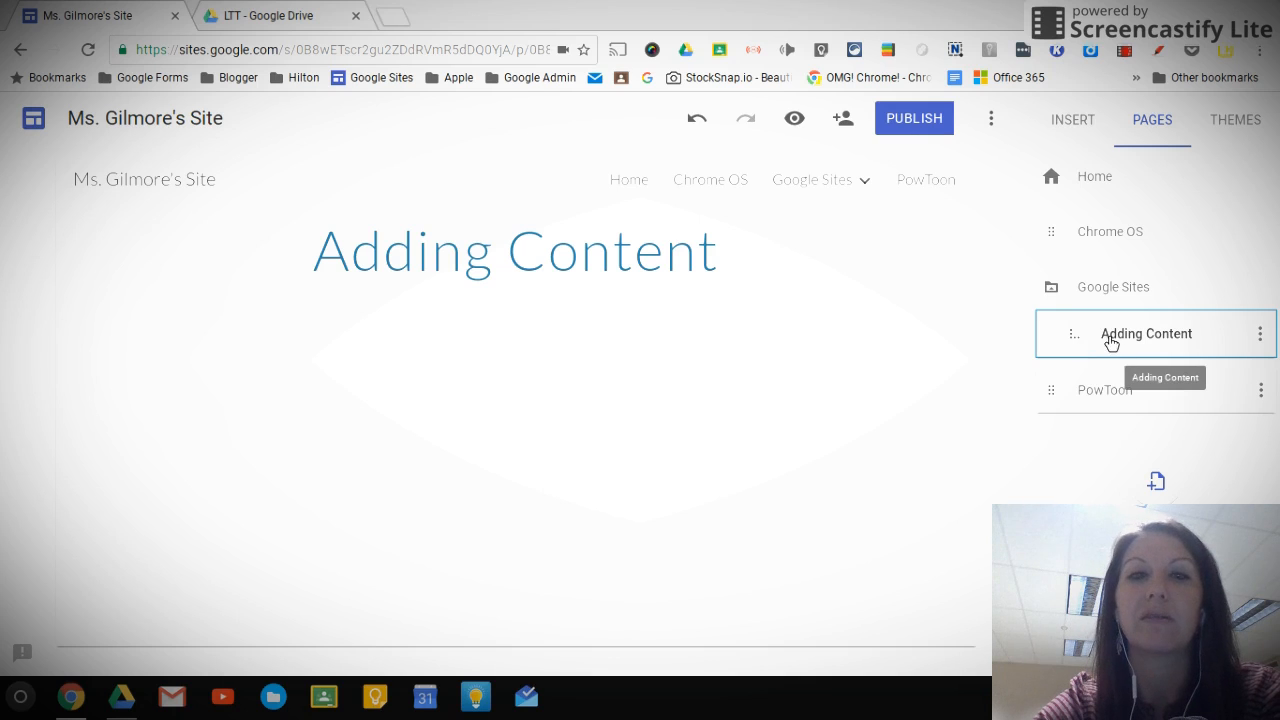
# Step: Check the Google Sites navigation submenu and the header type options for the Adding Content page, keeping the current header
pyautogui.moveTo(877, 190)
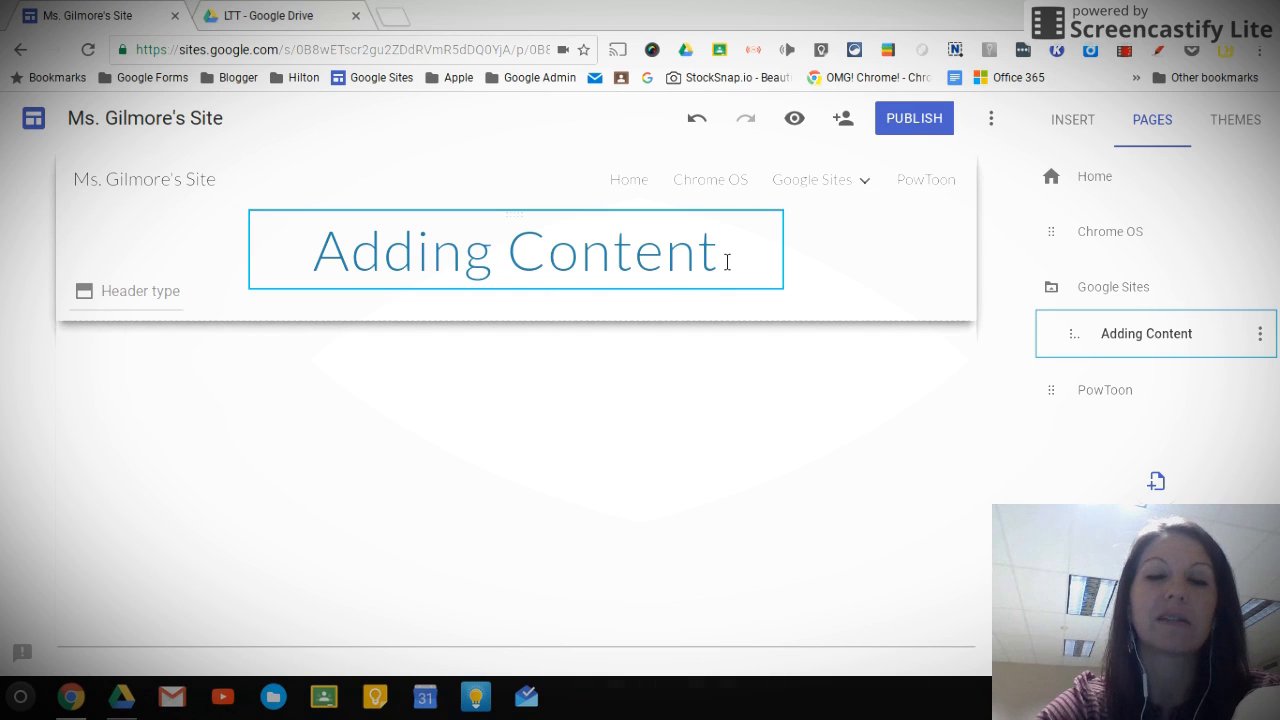
pyautogui.click(495, 264)
pyautogui.press('Right')
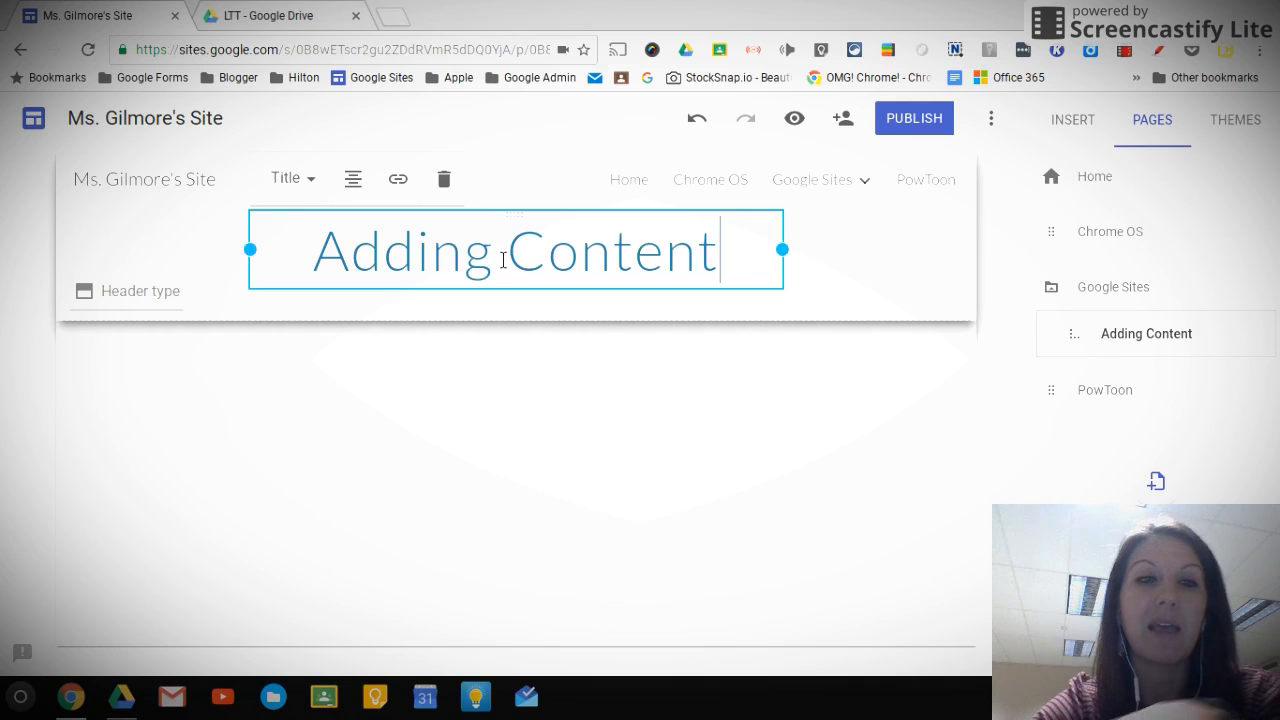
pyautogui.click(140, 291)
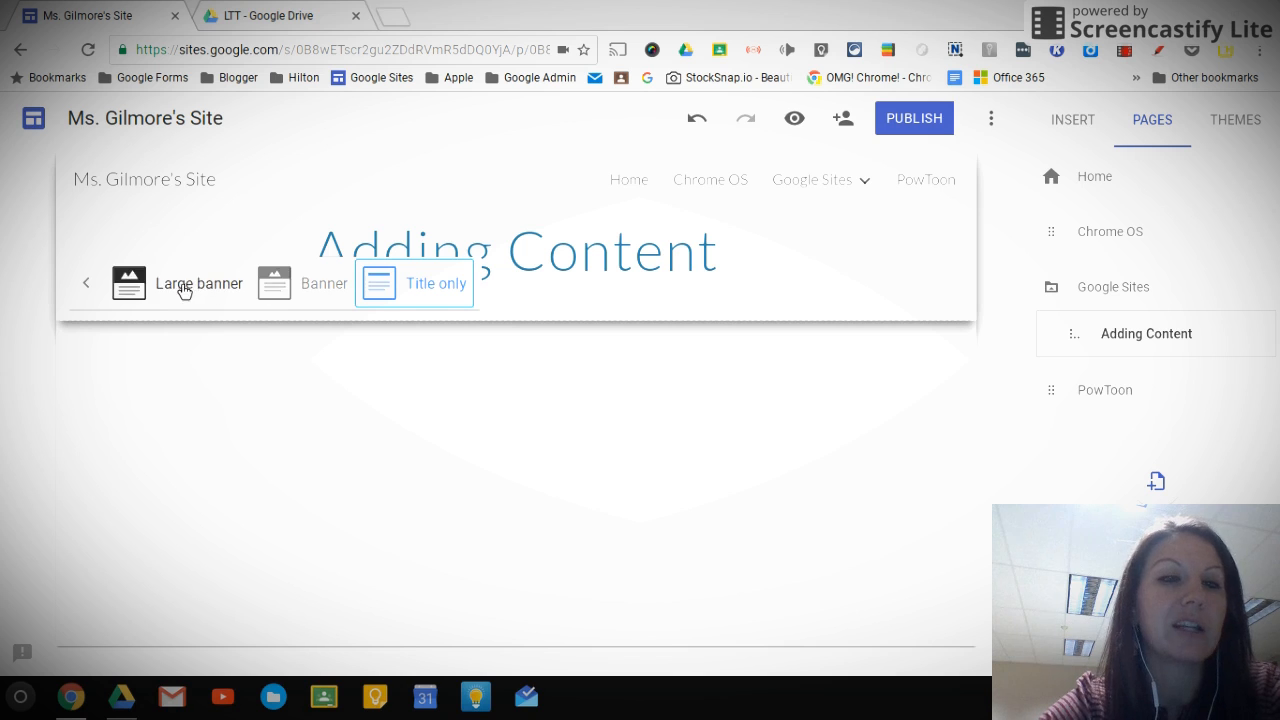
pyautogui.click(87, 285)
pyautogui.click(95, 292)
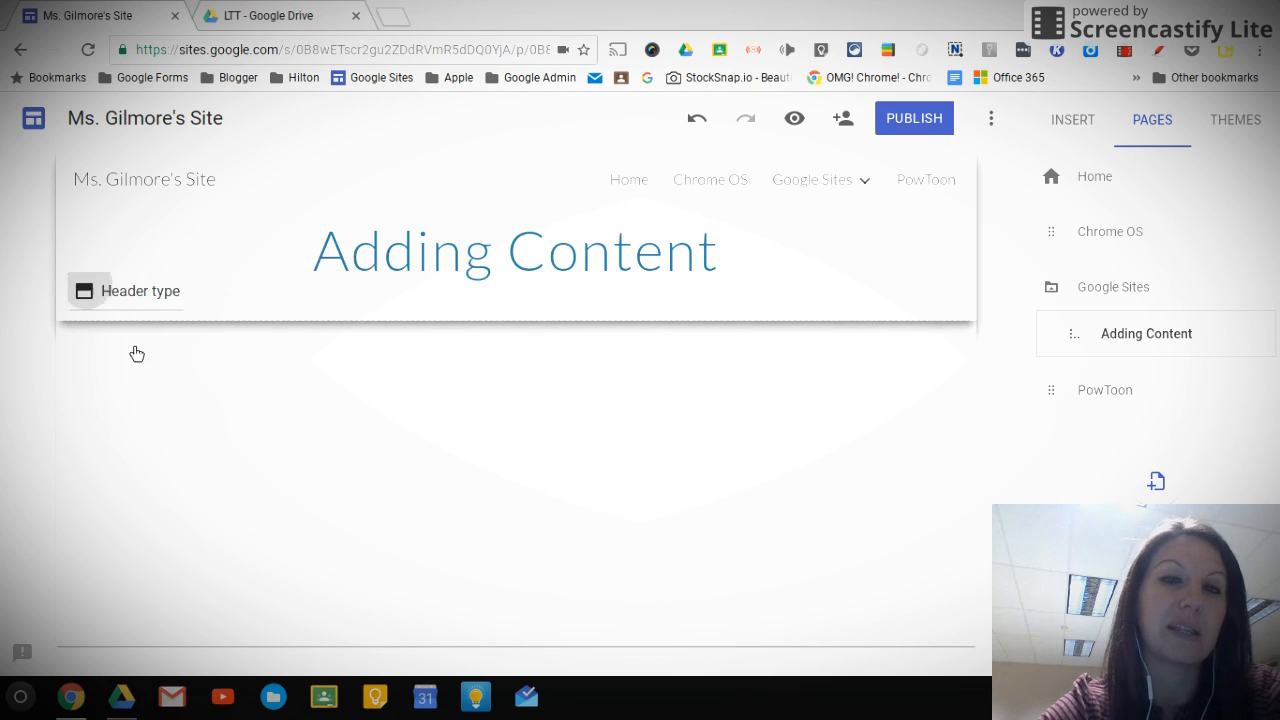
pyautogui.click(188, 398)
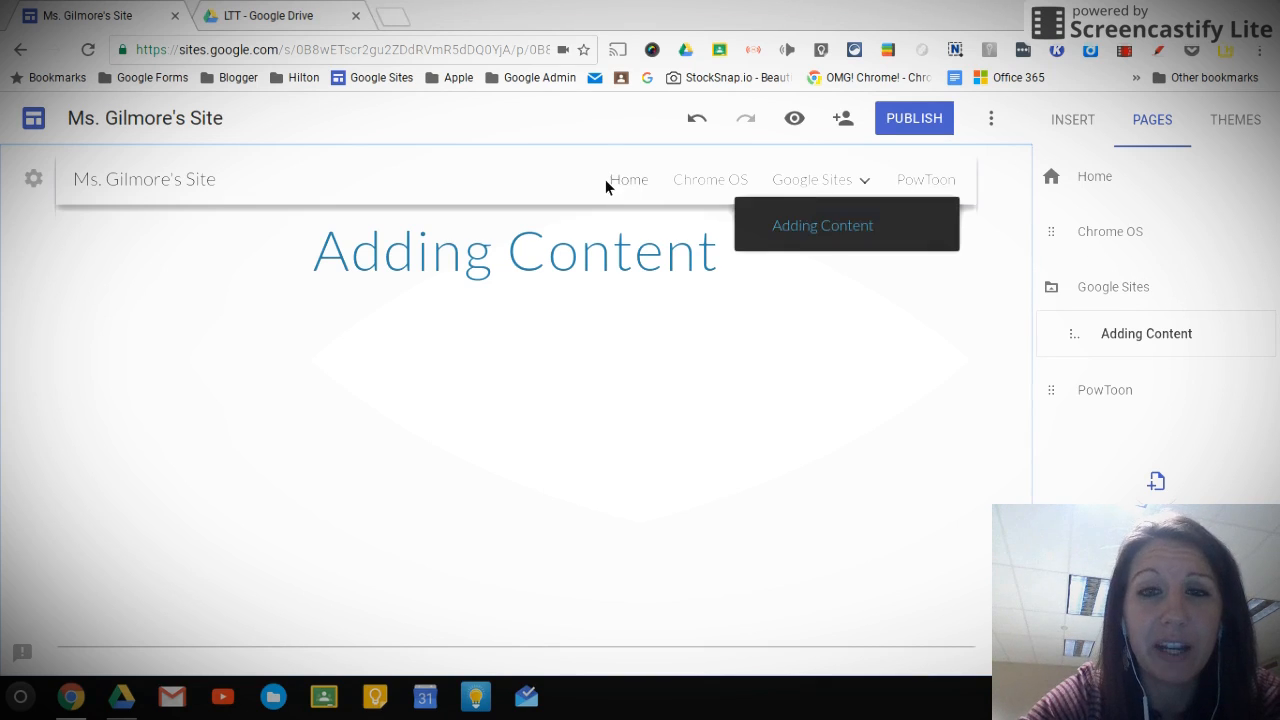
# Step: Review the site's navigation mode options, top and side navigation, without changing the mode
pyautogui.click(35, 182)
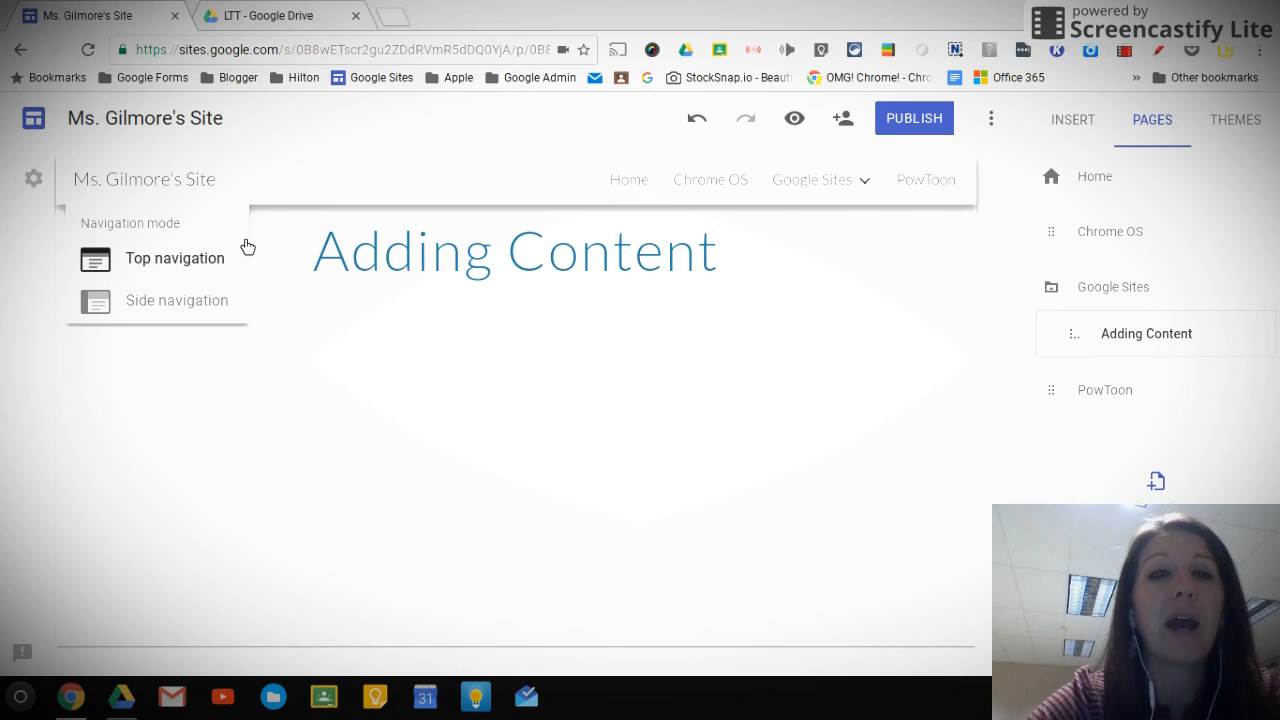
pyautogui.moveTo(891, 184)
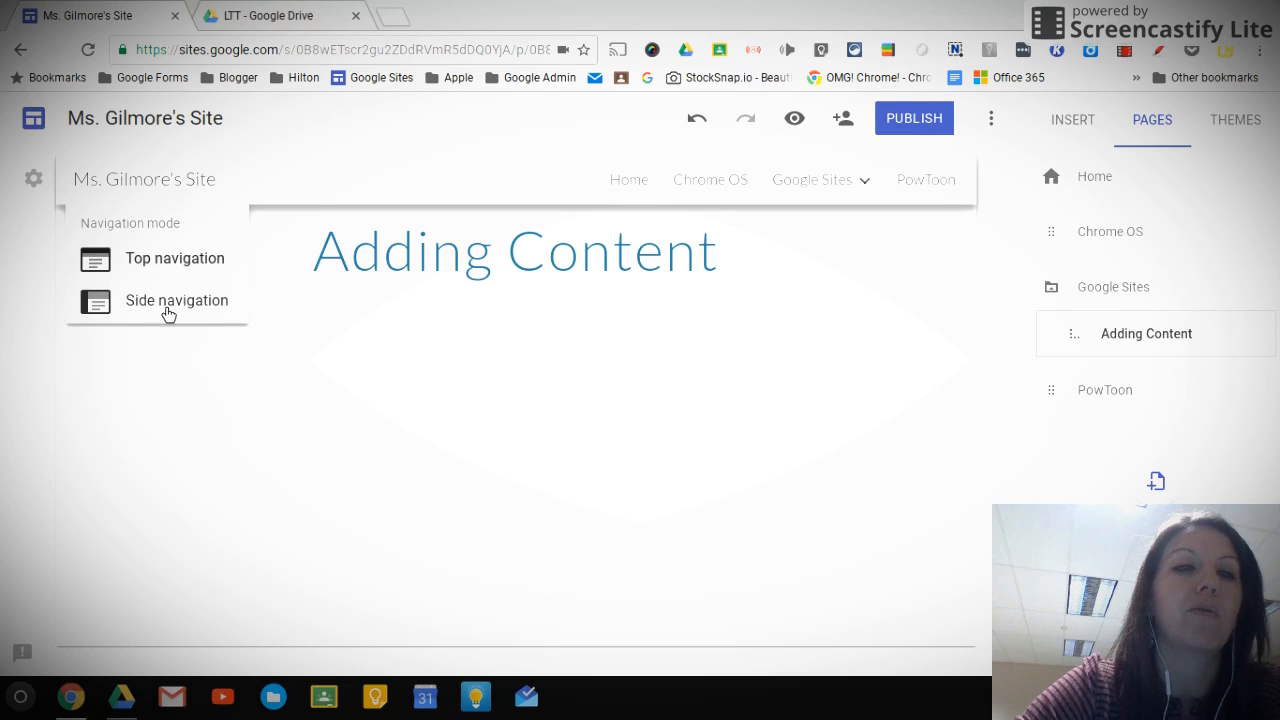
pyautogui.click(351, 375)
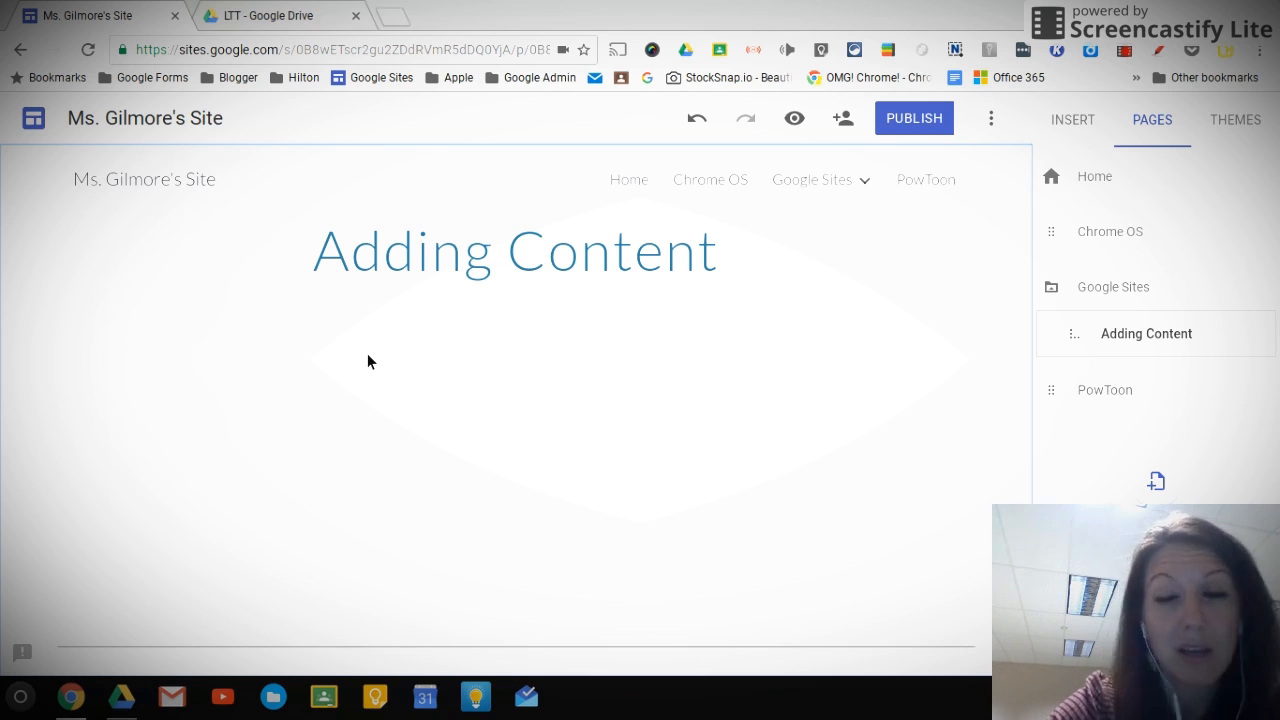
# Step: Open the Google Sites page and bring up the YouTube video search for insertion, checking the uploaded videos first
pyautogui.click(1141, 300)
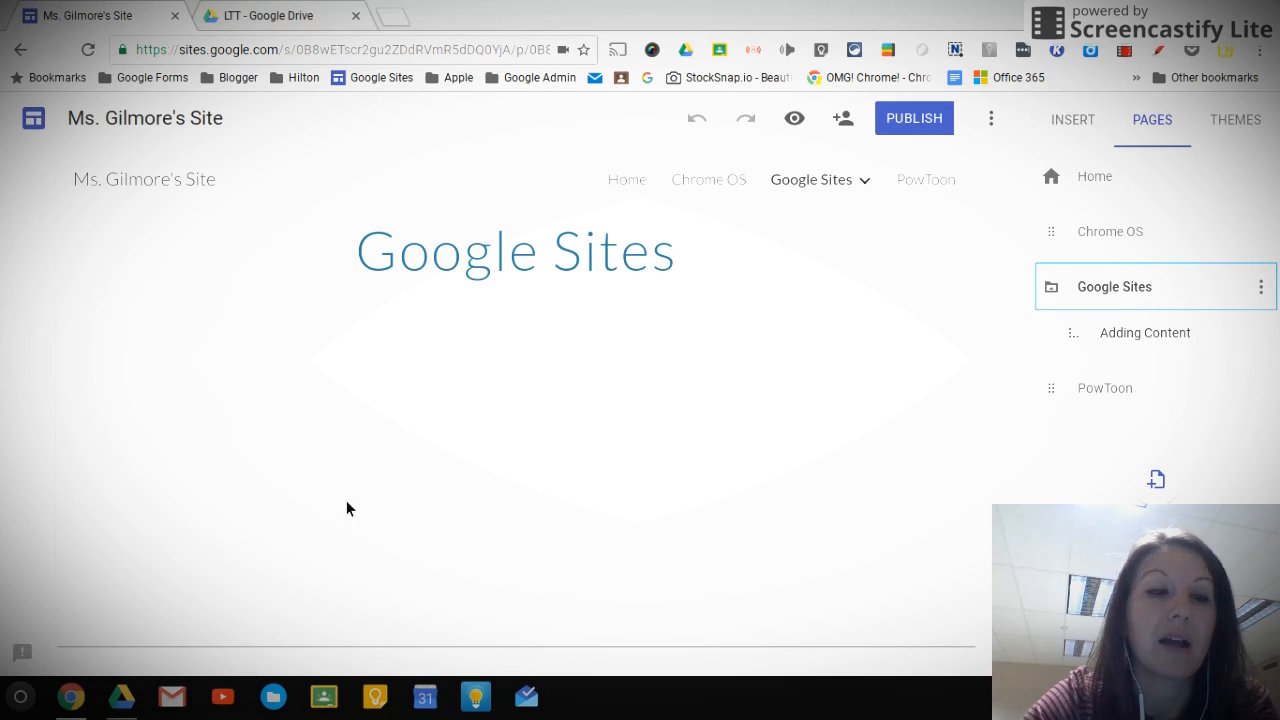
pyautogui.click(429, 413)
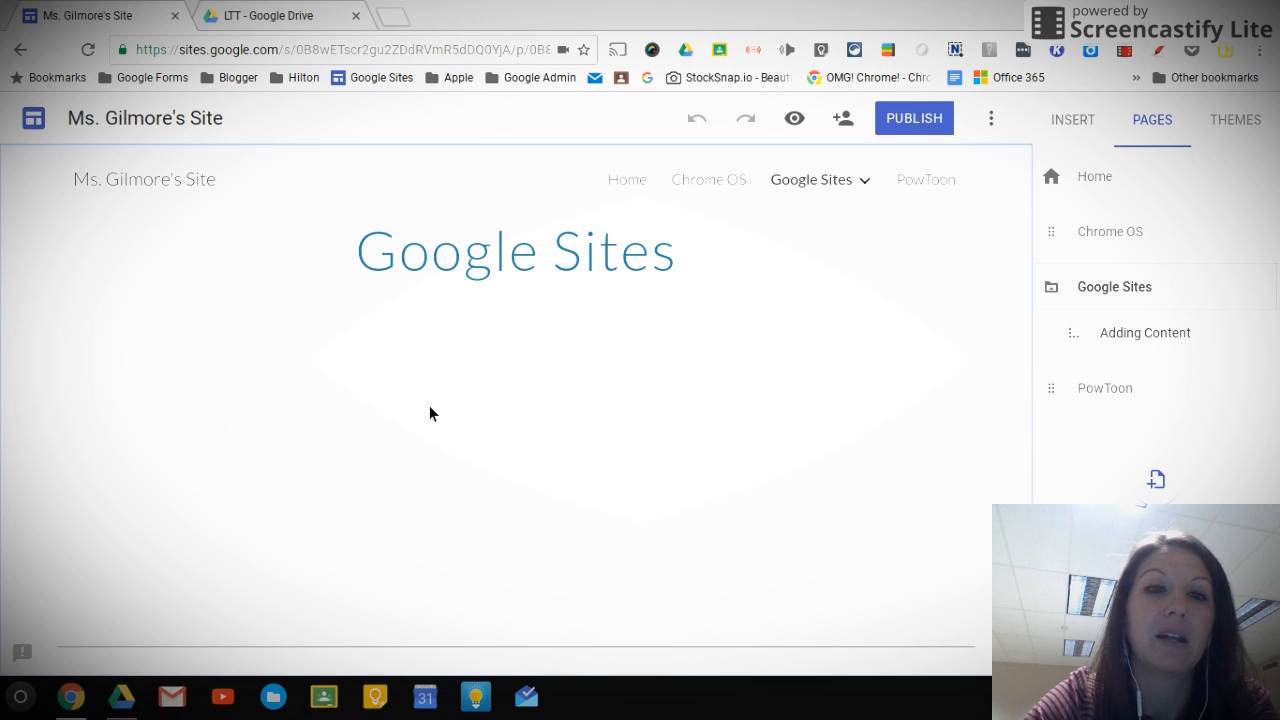
pyautogui.click(1075, 124)
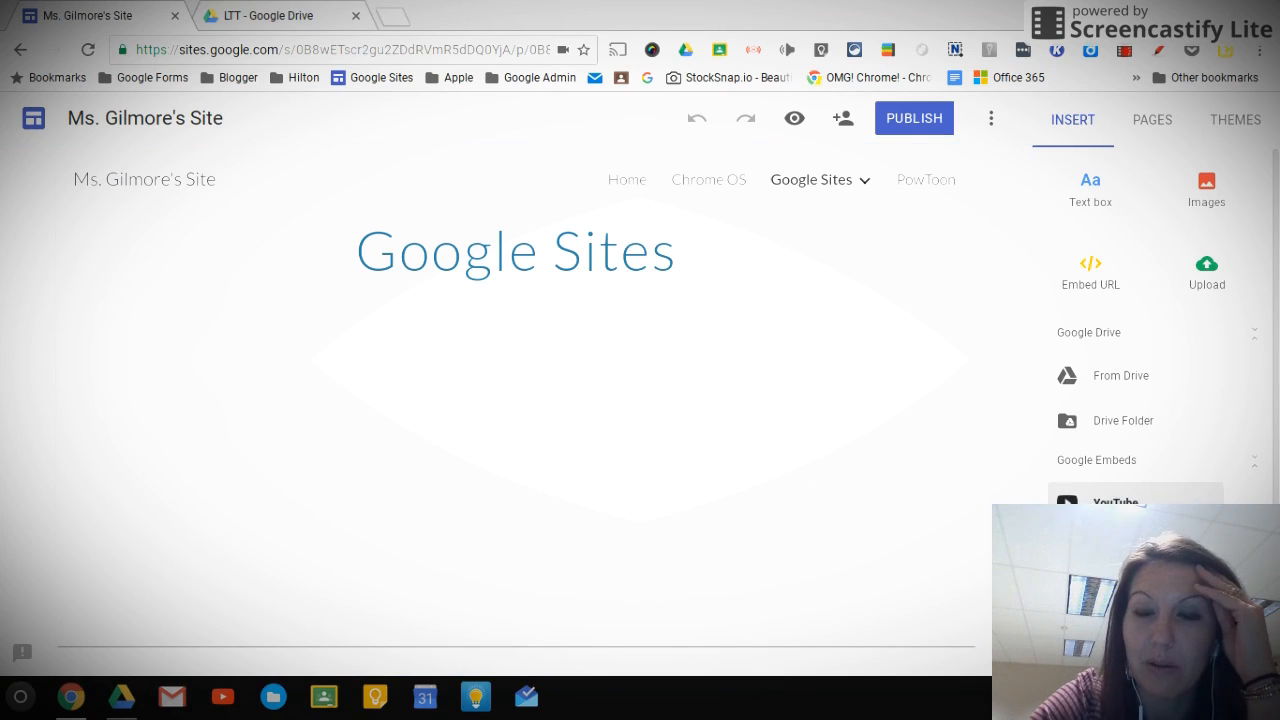
pyautogui.click(1138, 505)
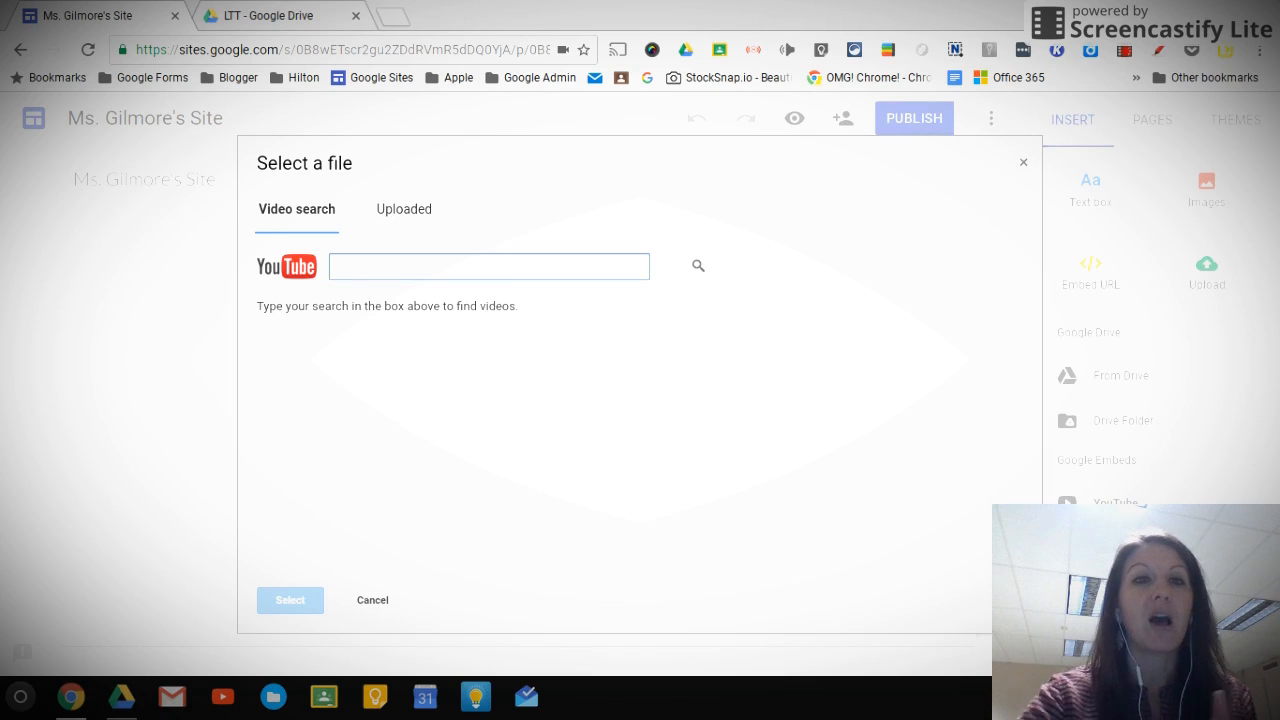
pyautogui.click(392, 215)
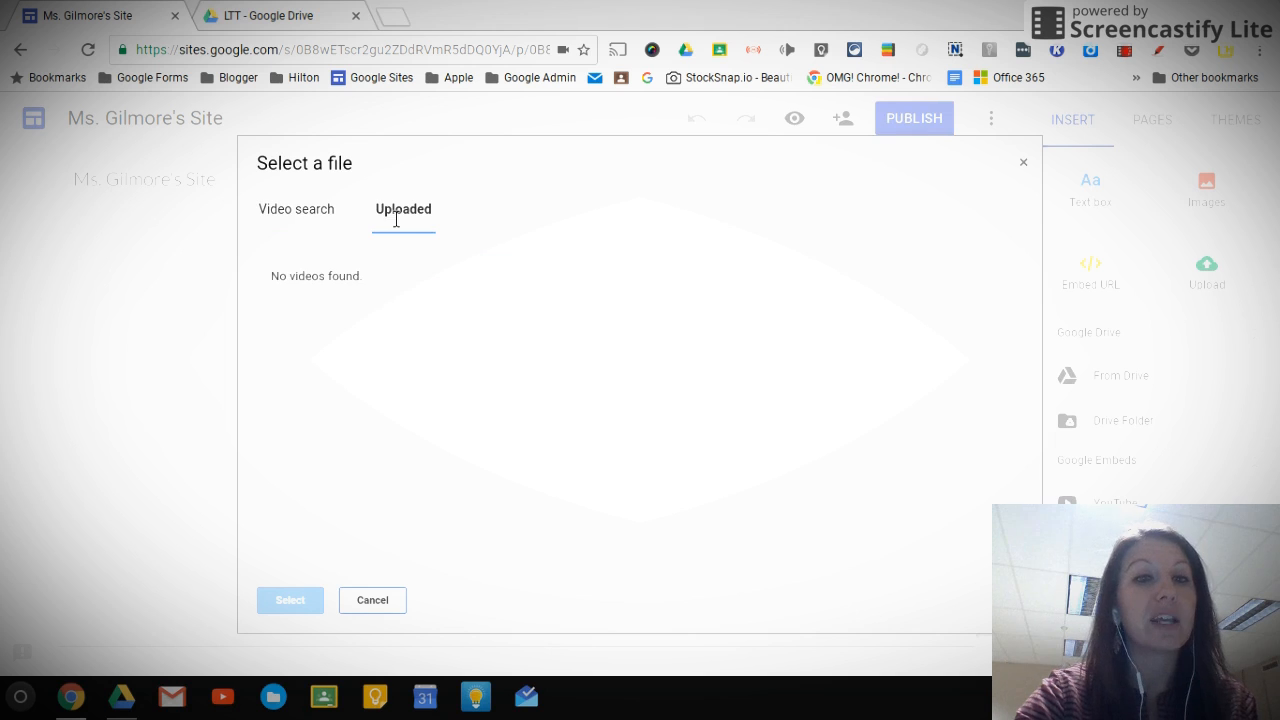
pyautogui.click(323, 224)
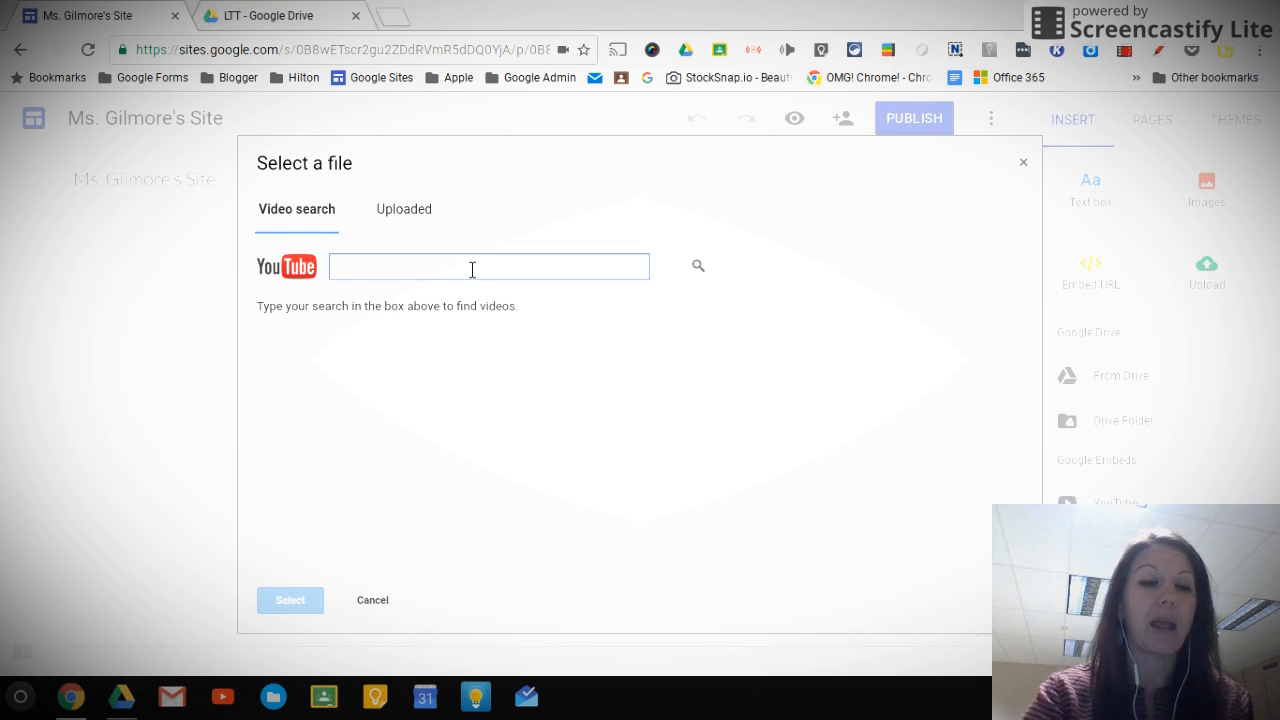
# Step: Search YouTube for "Google Sites" and insert "The NEW Google Sites - 2016 Tutorial" on the page
pyautogui.write('Google Sites')
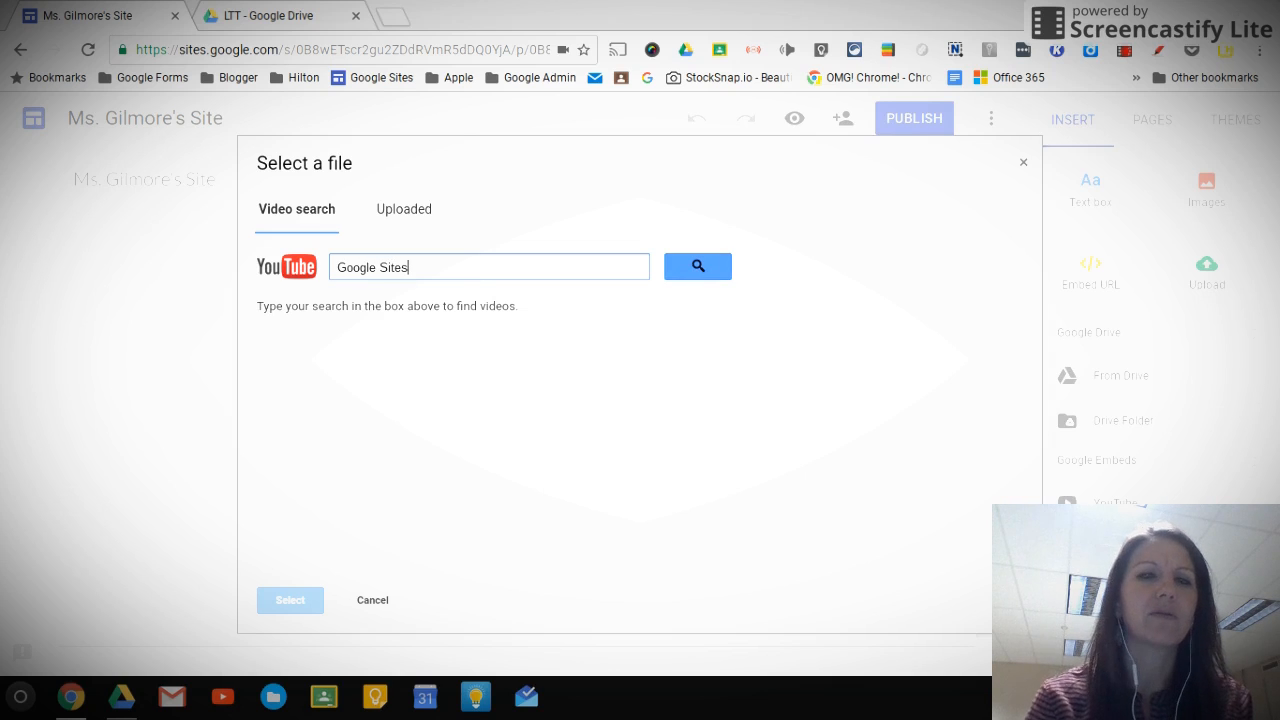
pyautogui.press('Return')
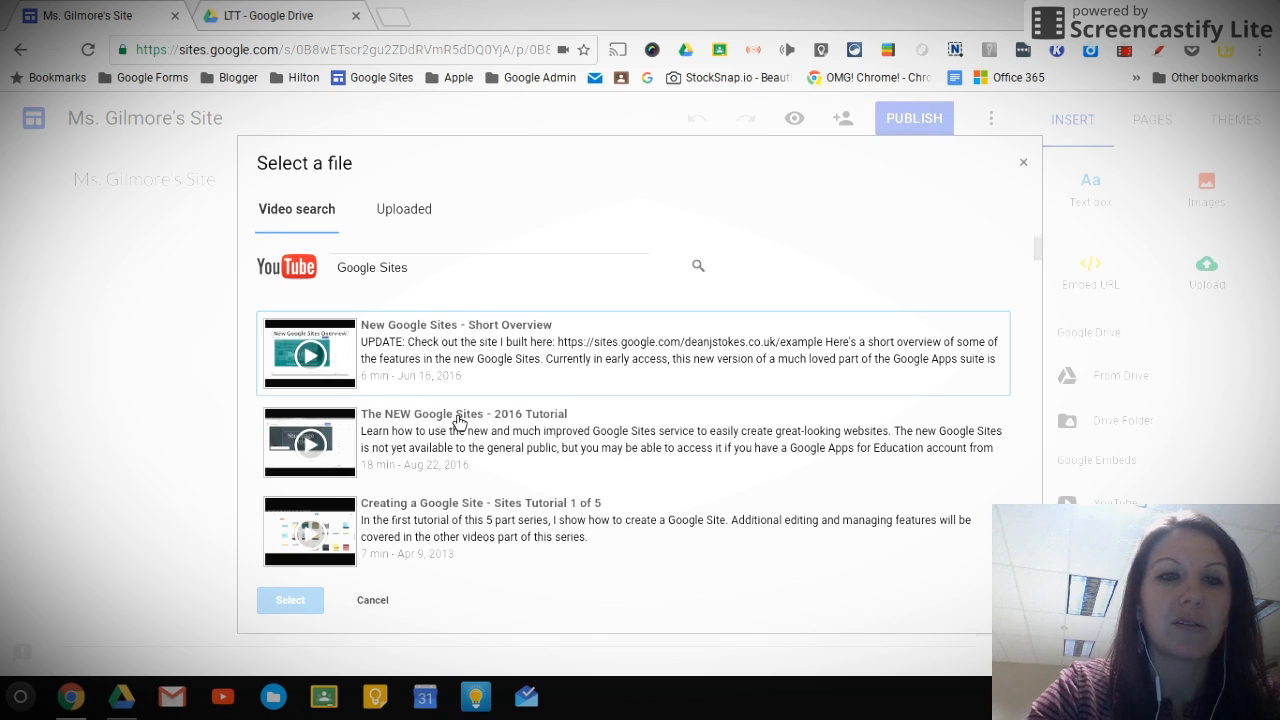
pyautogui.click(457, 423)
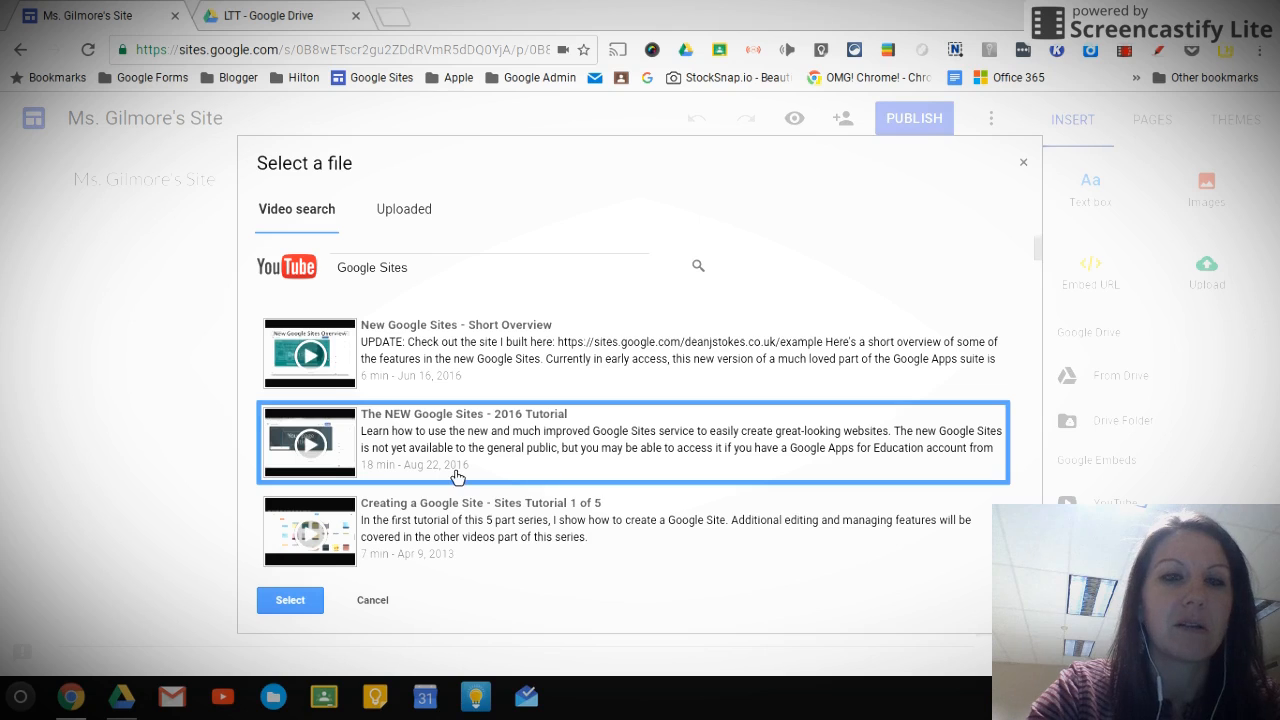
pyautogui.scroll(-2, 525, 446)
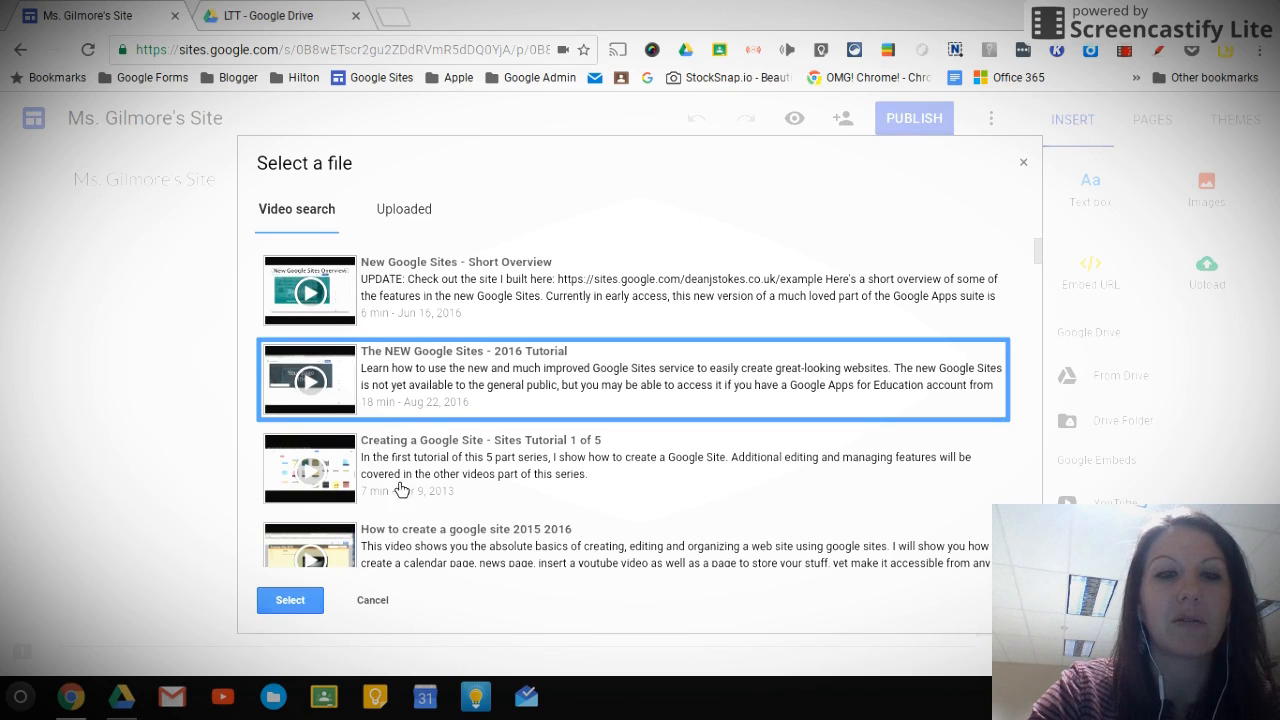
pyautogui.click(303, 605)
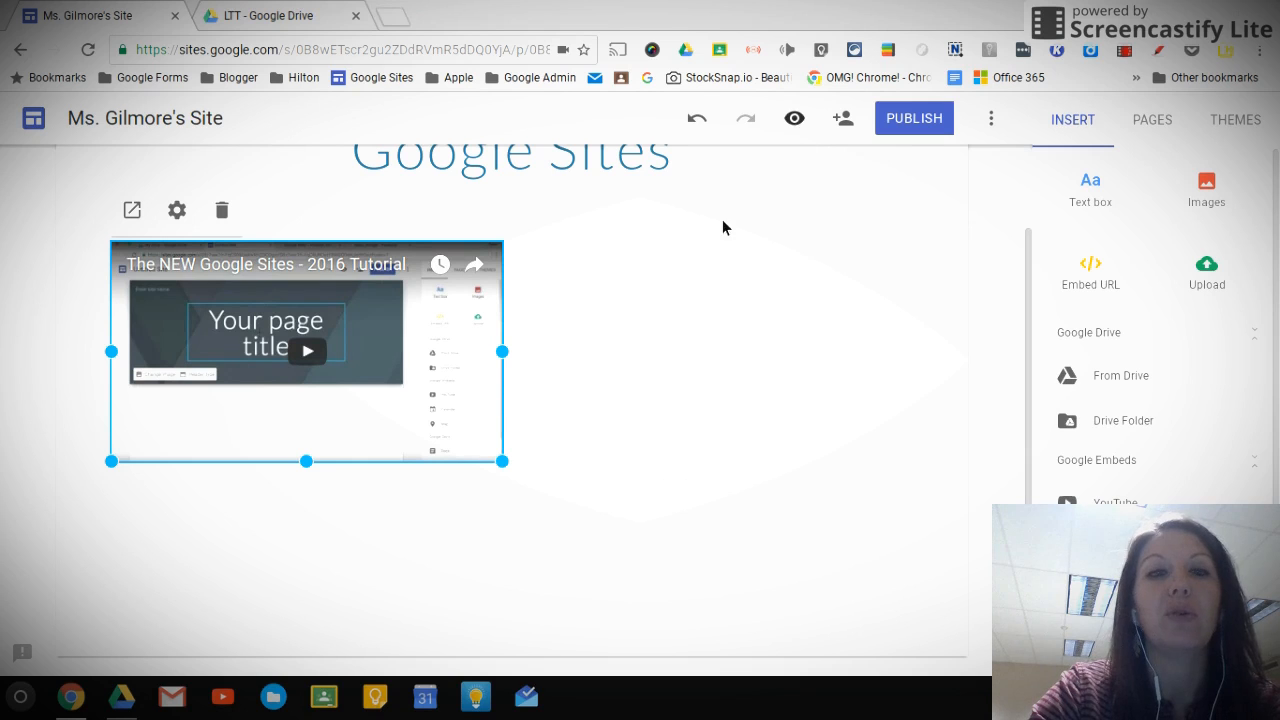
# Step: Preview the site and play the embedded YouTube video briefly before pausing it
pyautogui.click(797, 122)
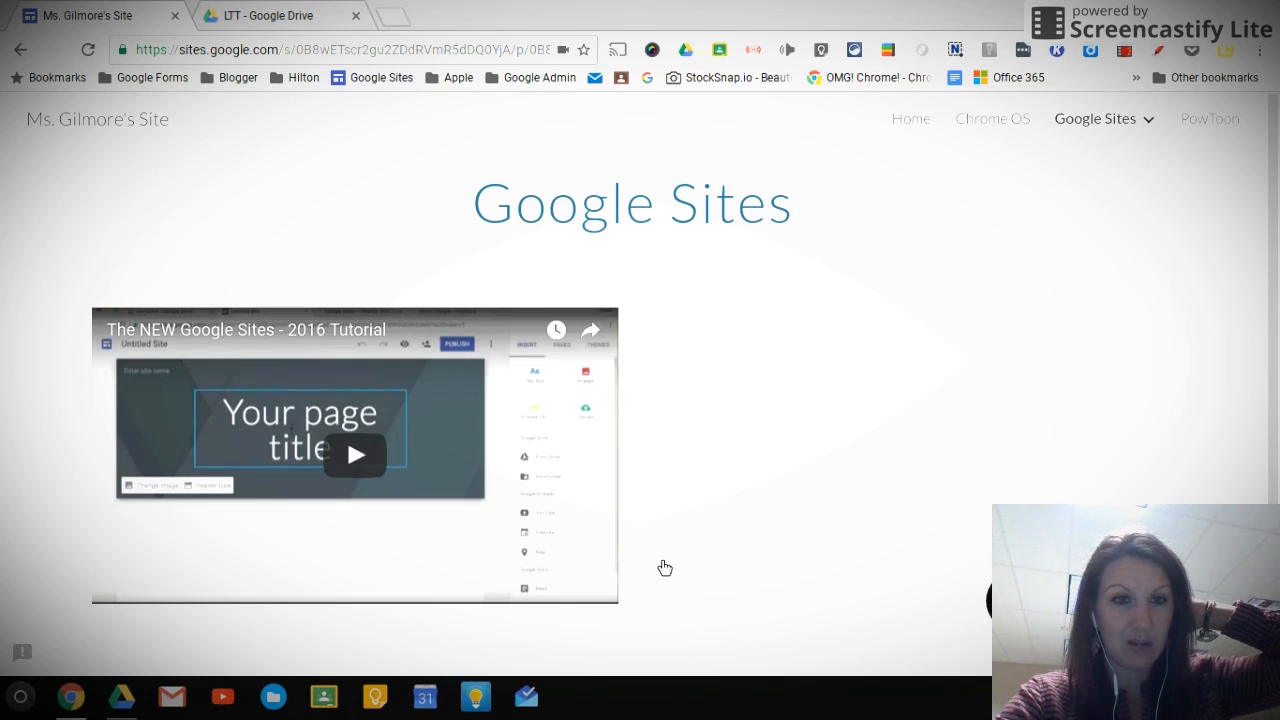
pyautogui.click(368, 474)
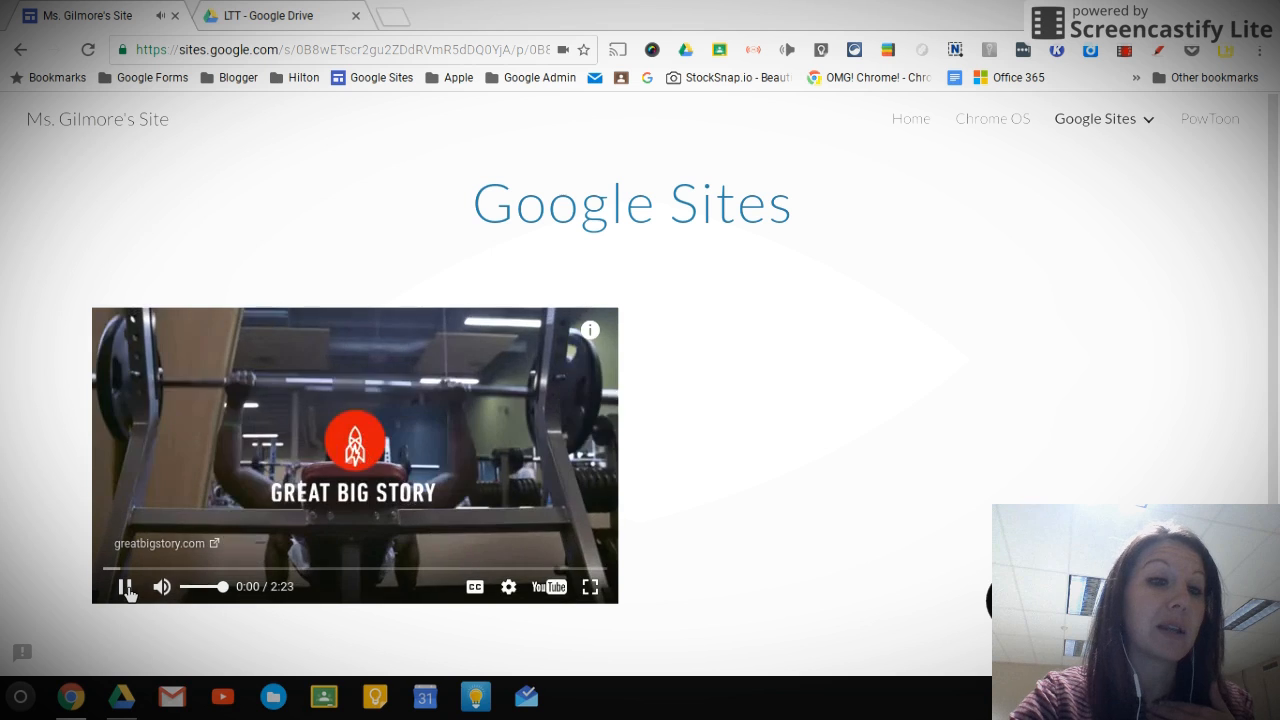
pyautogui.click(129, 593)
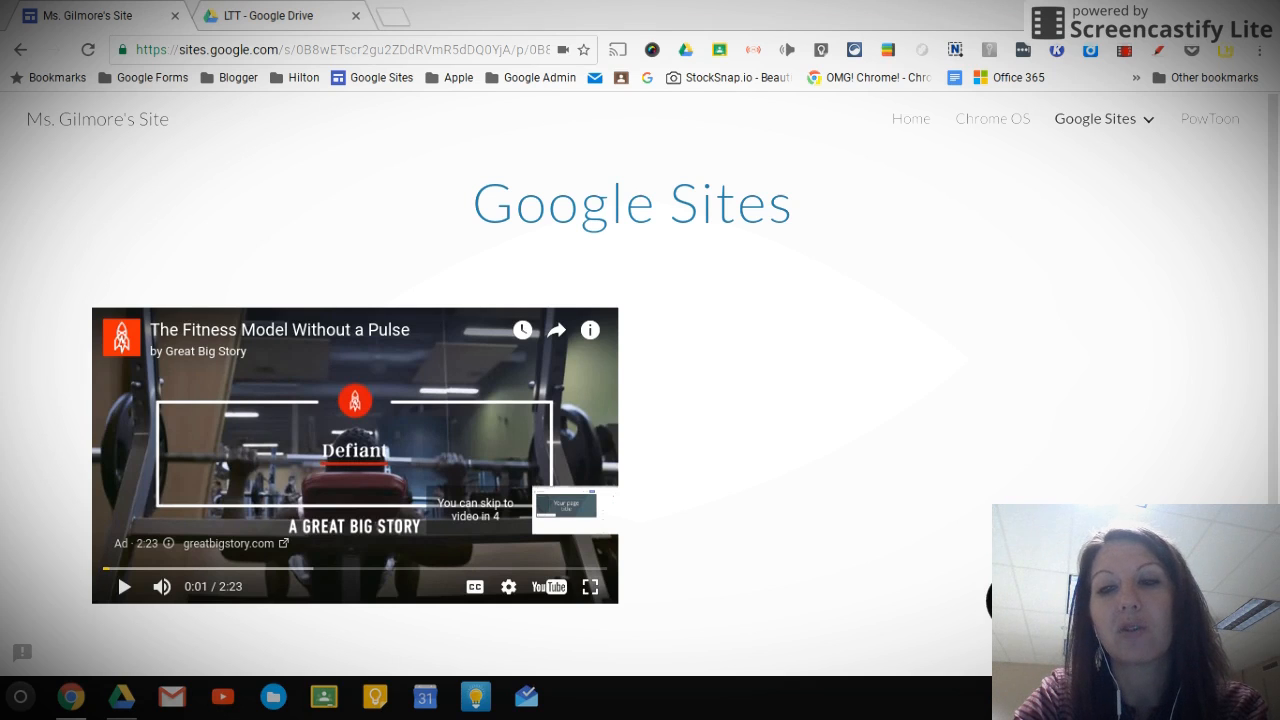
# Step: Compare the page preview in tablet, phone and large-screen sizes
pyautogui.click(1078, 601)
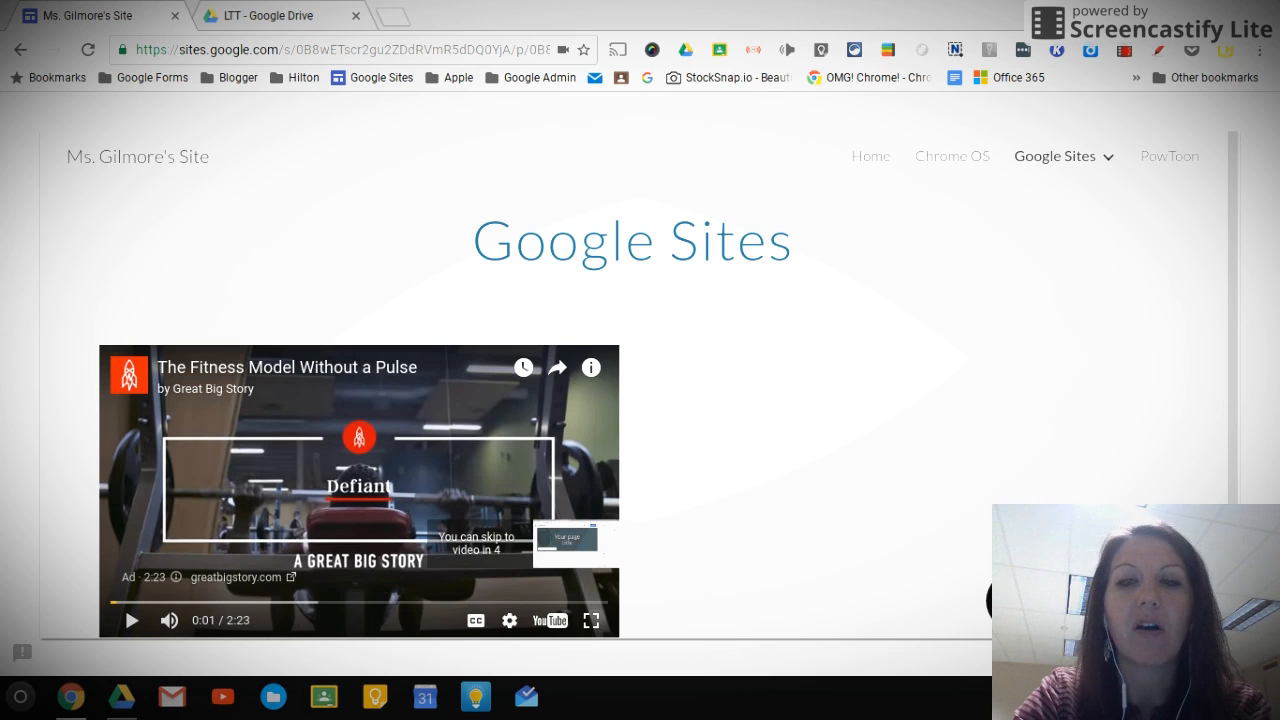
pyautogui.click(1022, 601)
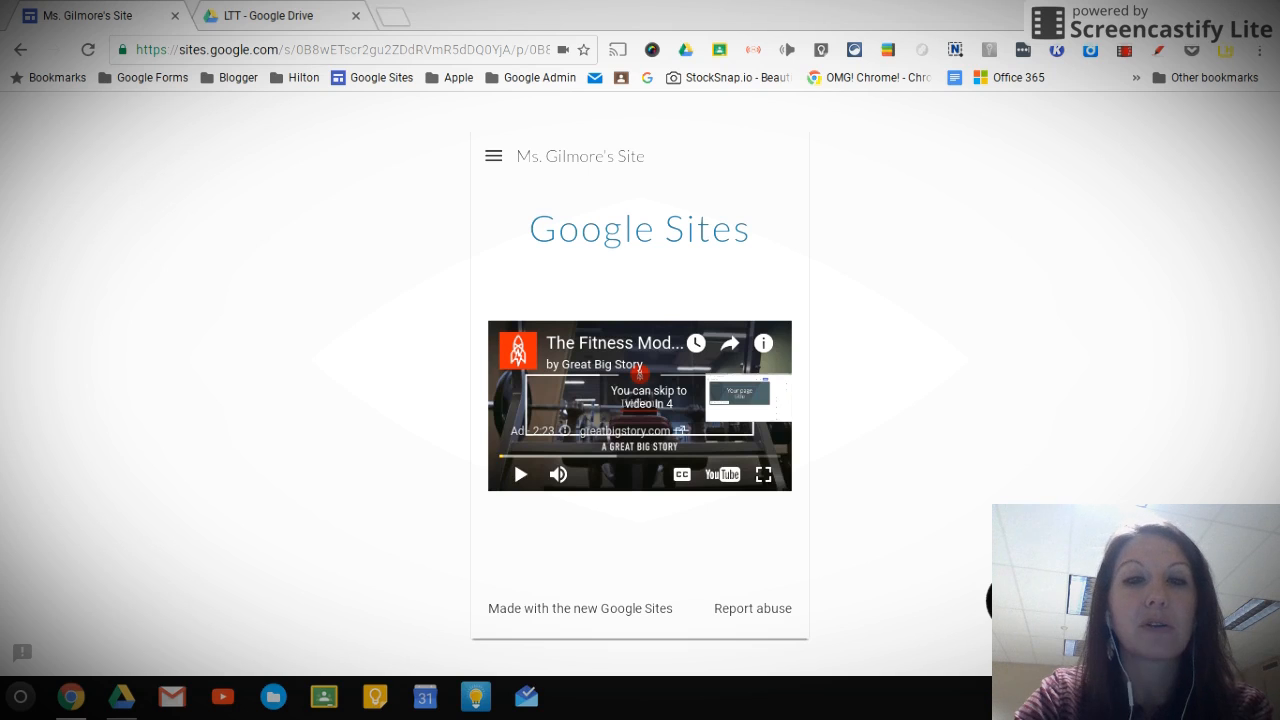
pyautogui.click(1128, 601)
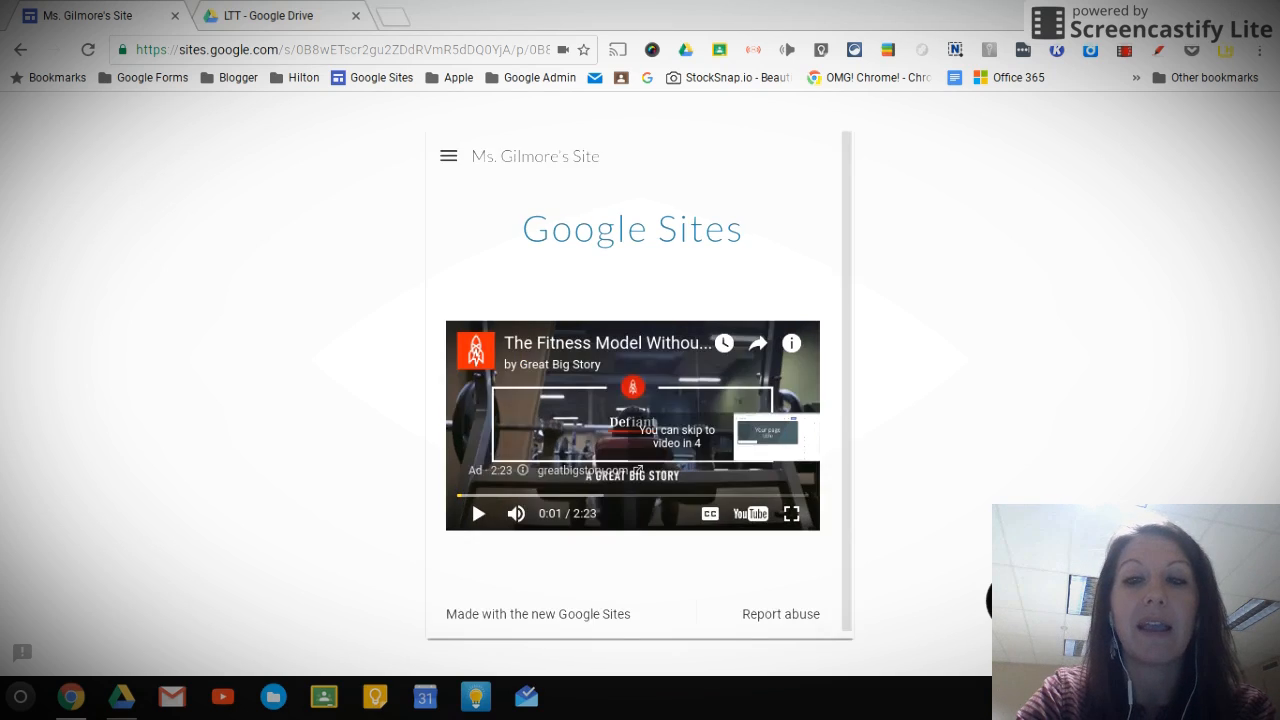
pyautogui.click(1128, 601)
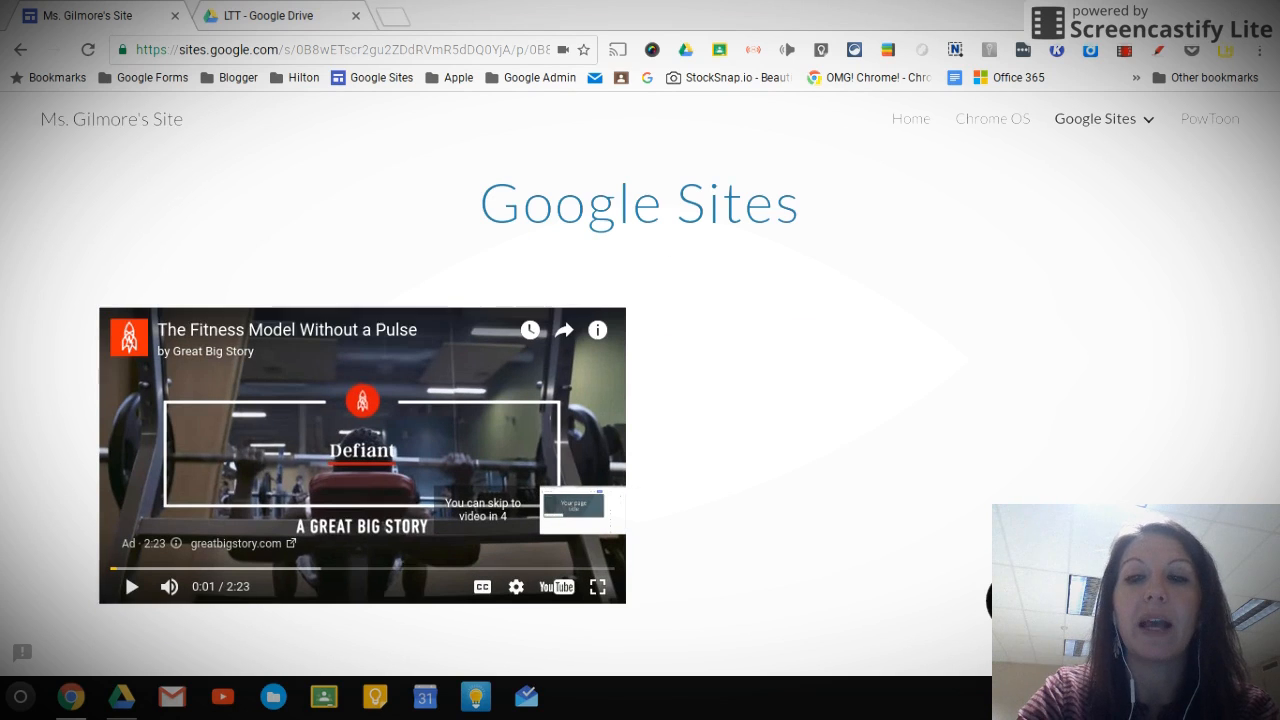
# Step: Check how the page and its navigation bar scroll in the tablet preview, and exit the preview
pyautogui.click(1075, 601)
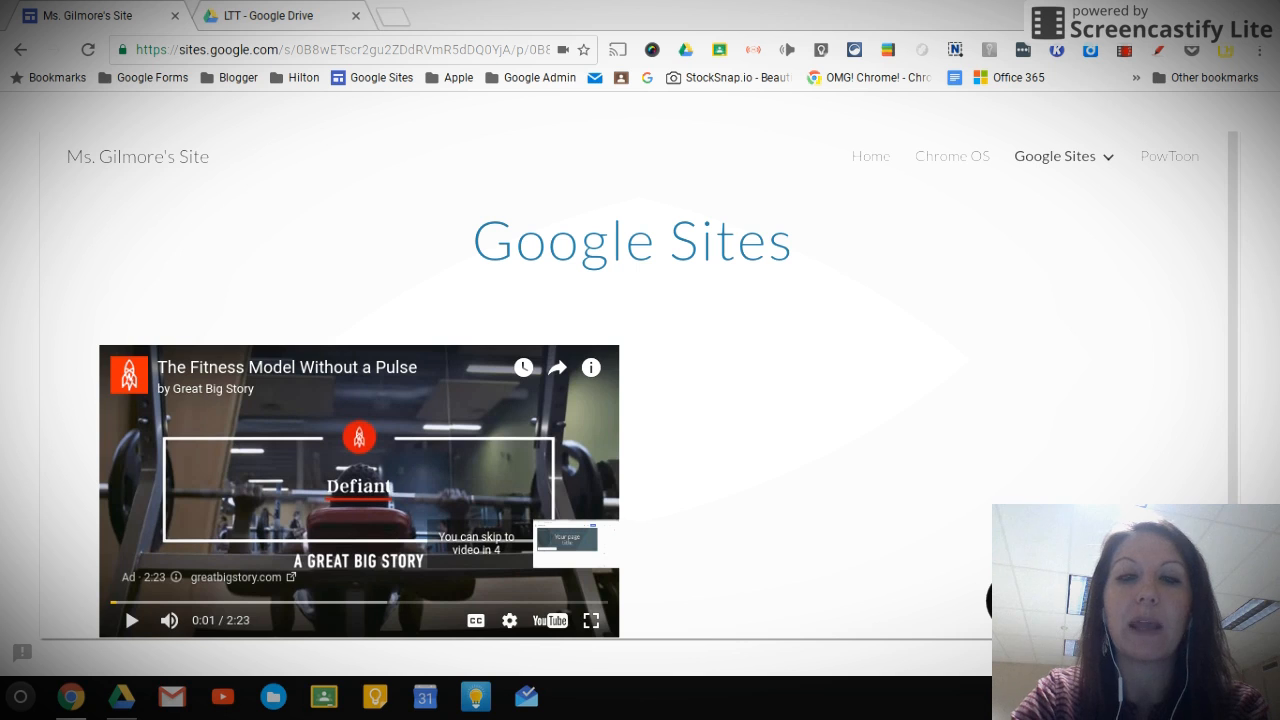
pyautogui.scroll(-3, 1043, 440)
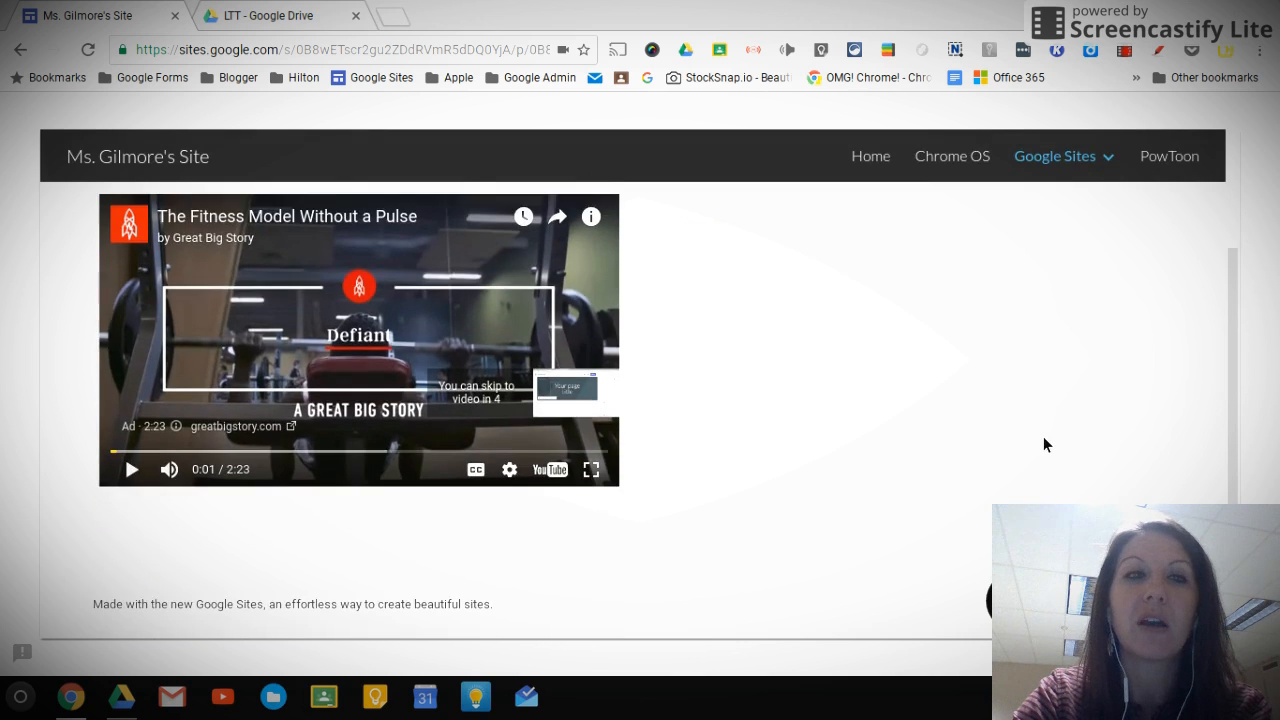
pyautogui.scroll(3, 1046, 437)
pyautogui.scroll(-3, 1057, 451)
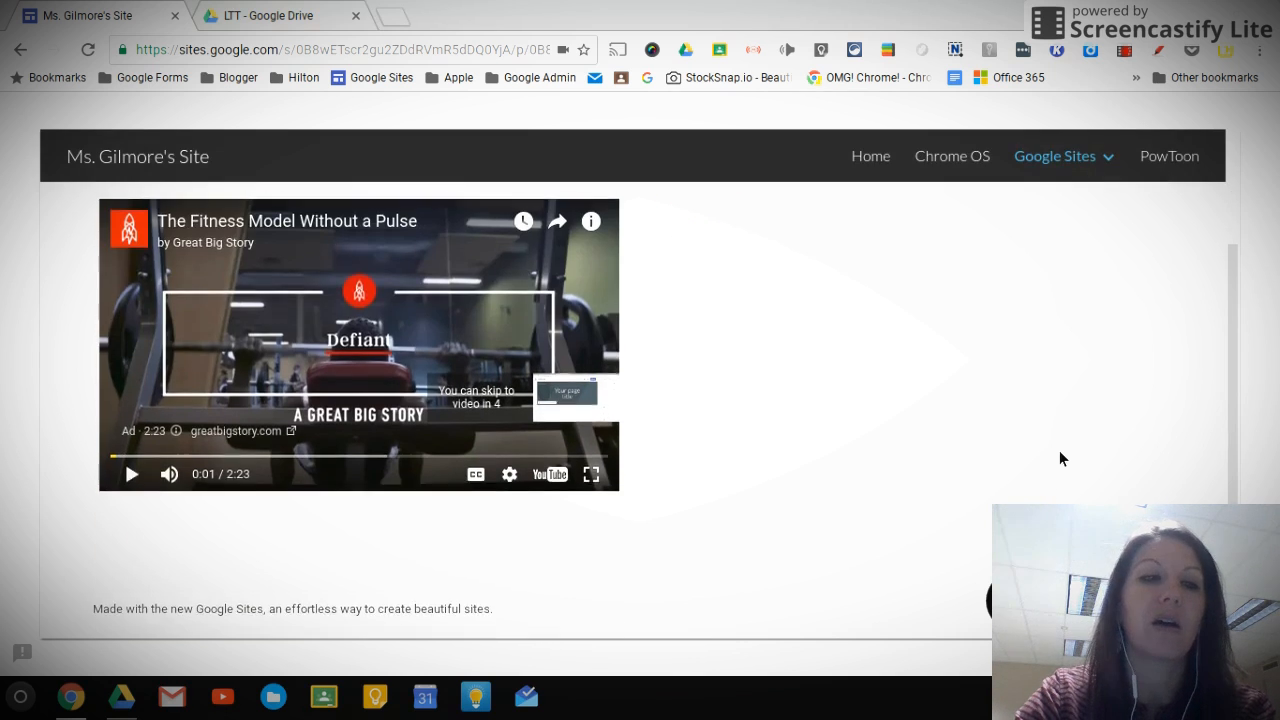
pyautogui.scroll(3, 1059, 458)
pyautogui.scroll(-3, 1062, 460)
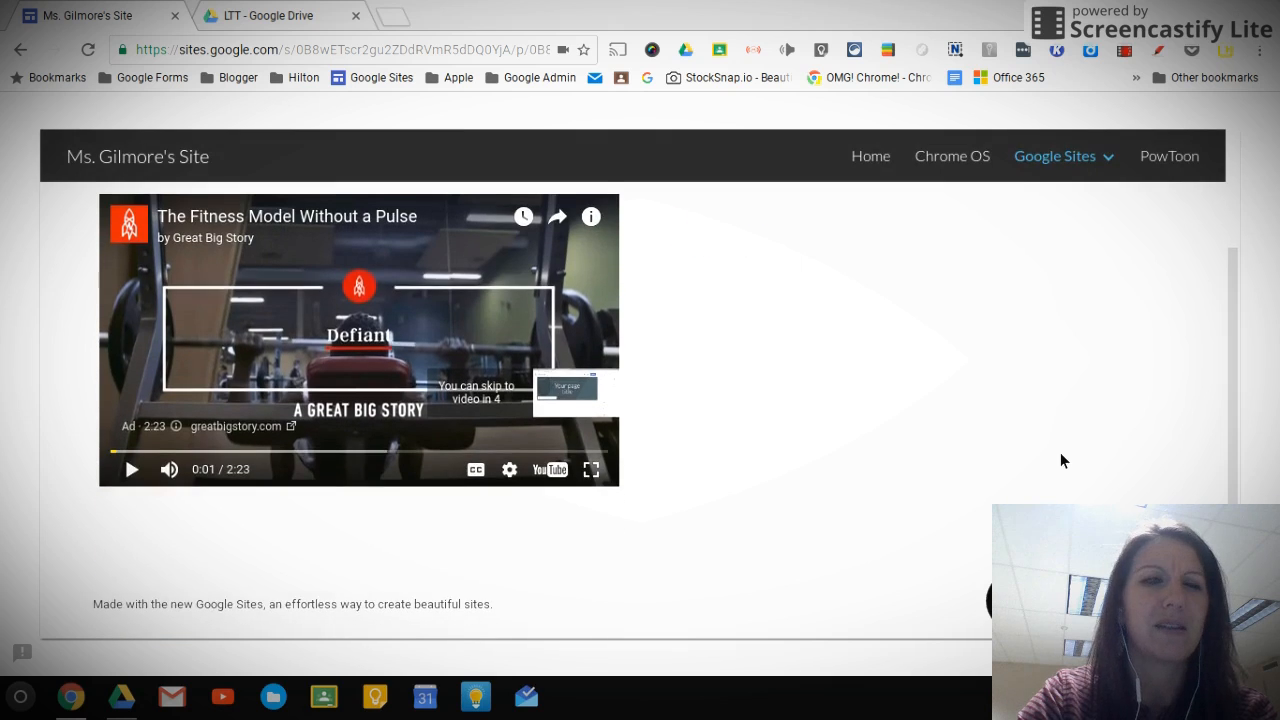
pyautogui.scroll(3, 1062, 460)
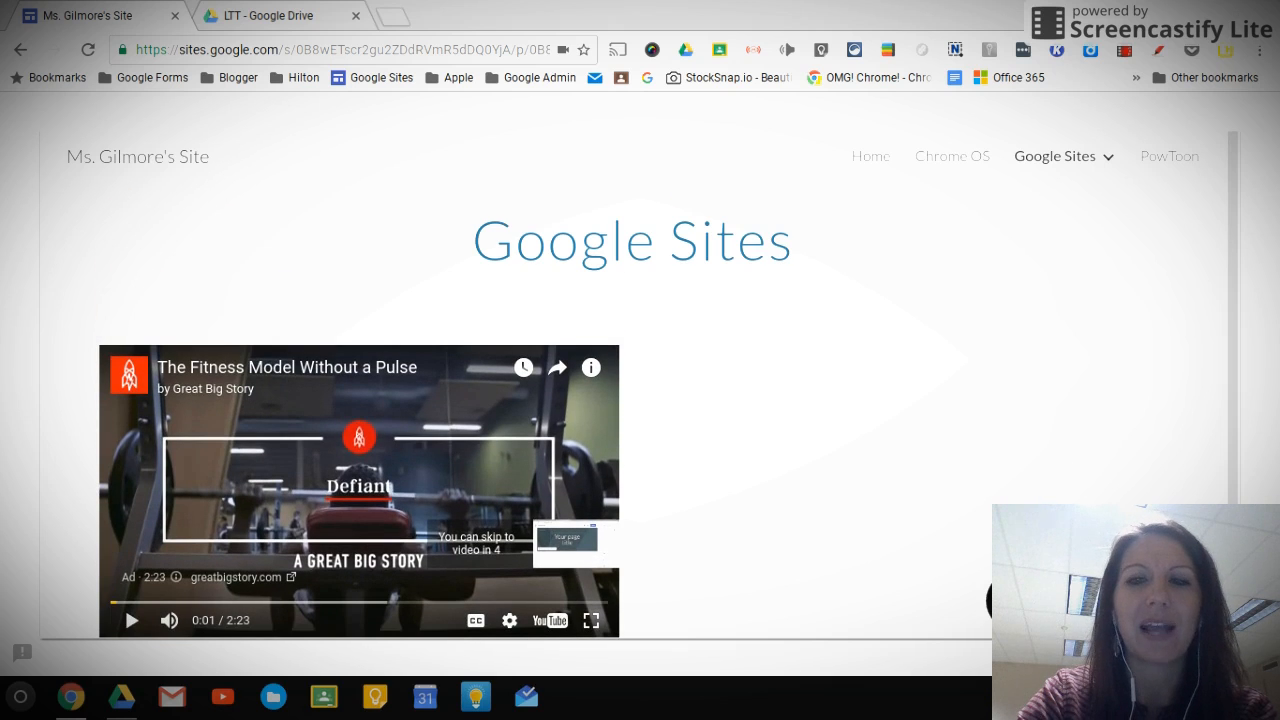
pyautogui.click(1180, 602)
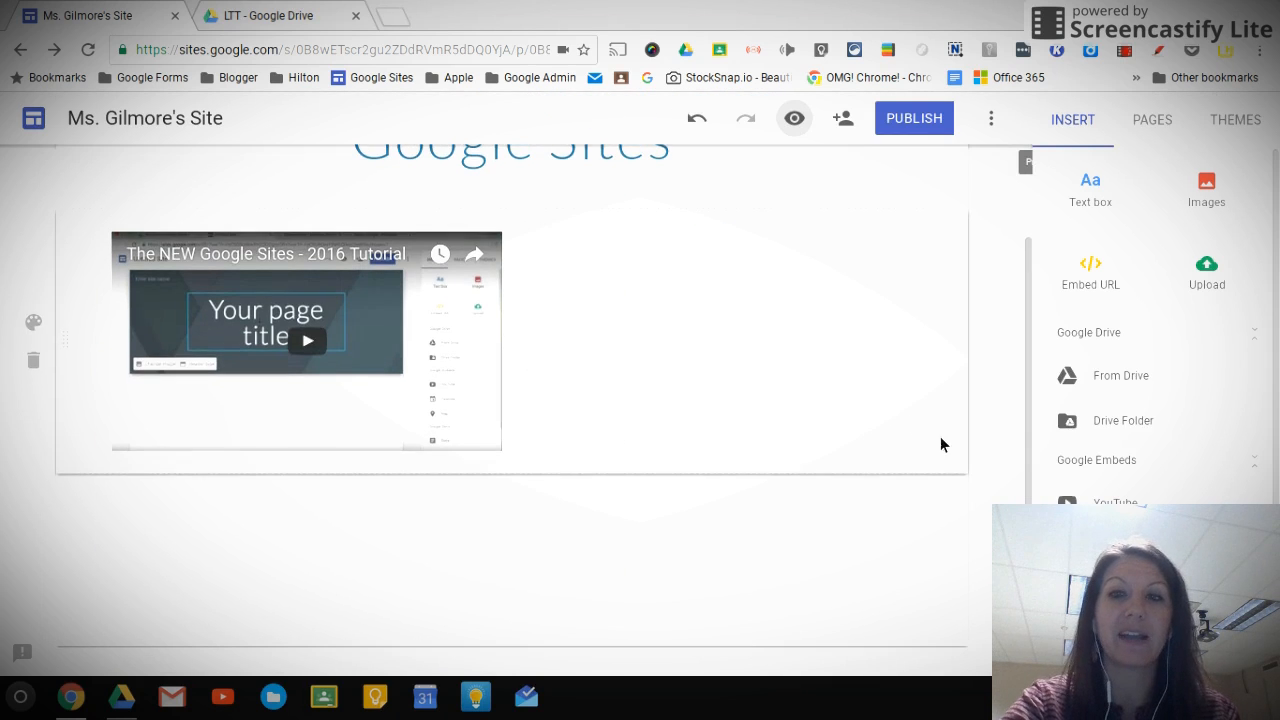
# Step: Search the web for "google sites tutorial" in a new browser tab
pyautogui.scroll(-4, 1120, 497)
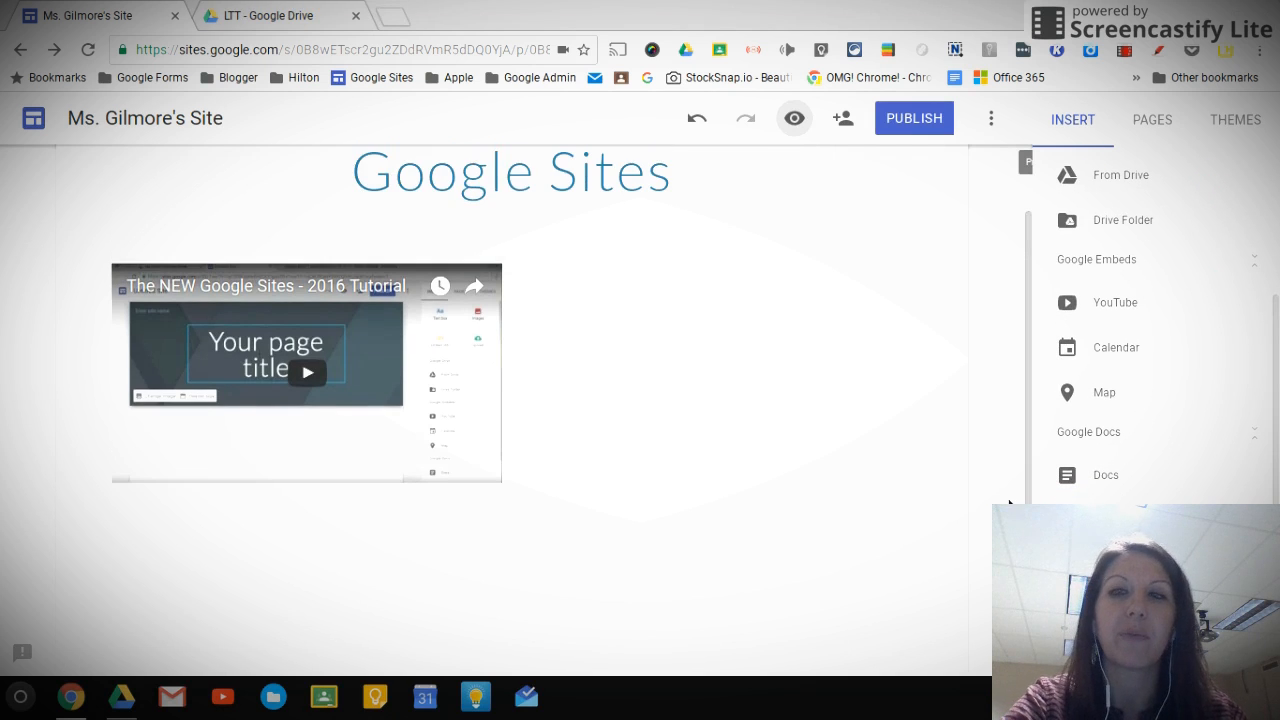
pyautogui.scroll(1, 1009, 503)
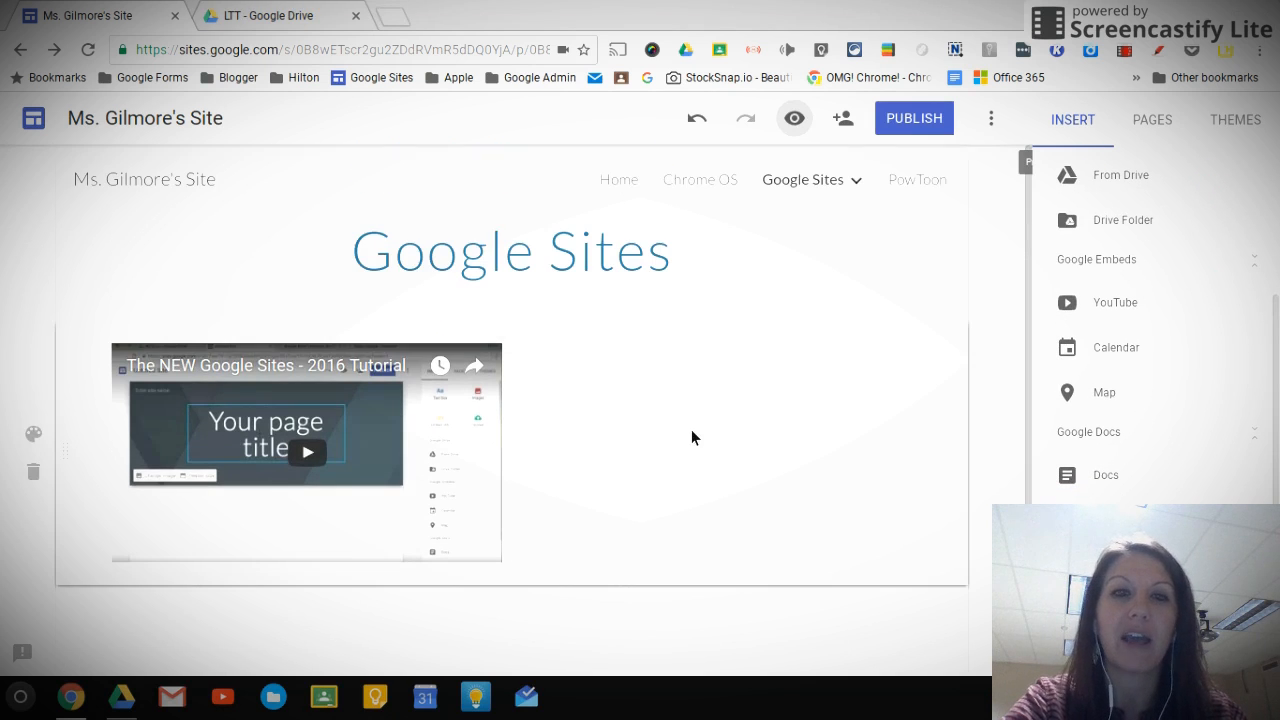
pyautogui.click(401, 19)
pyautogui.write('Google Sites')
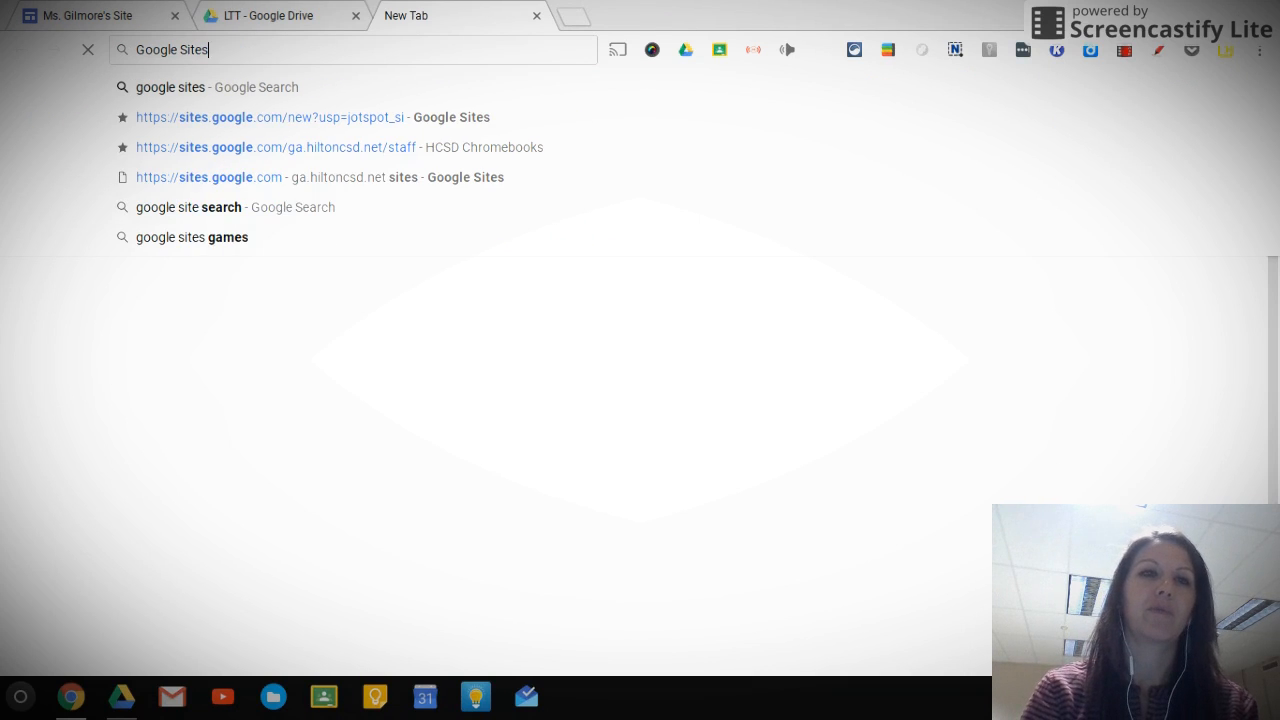
pyautogui.write('tut')
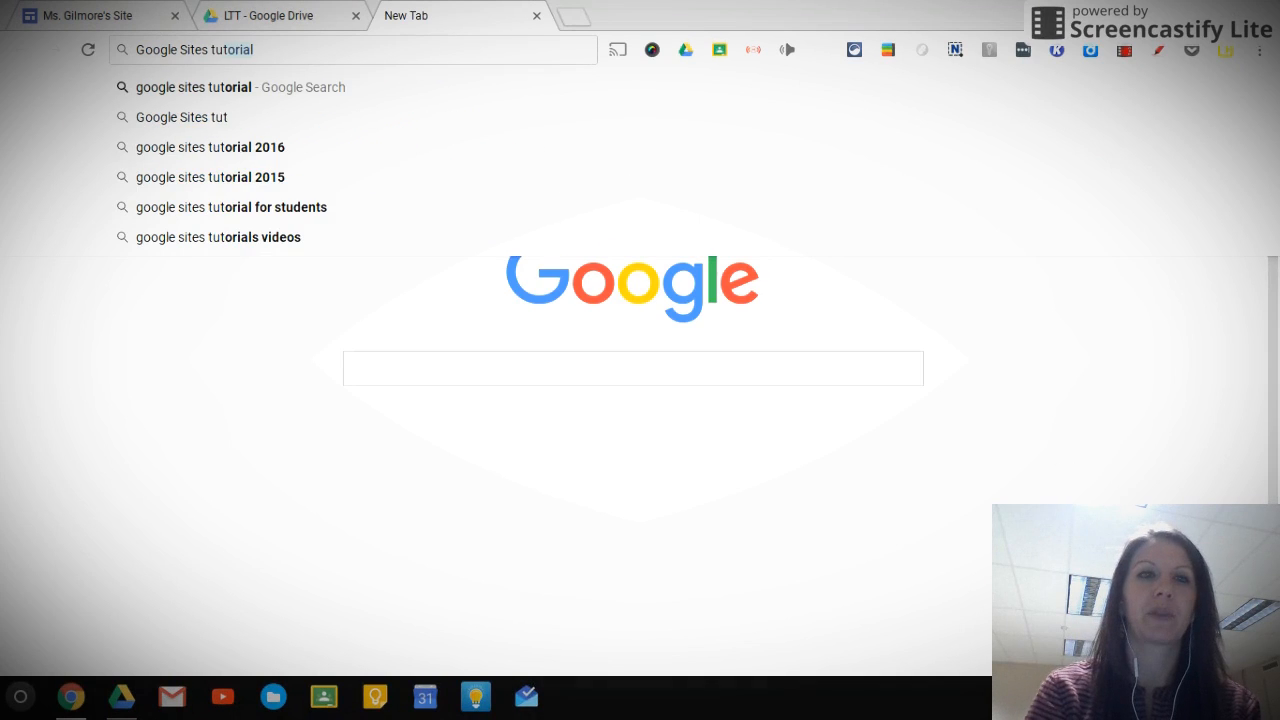
pyautogui.press('Return')
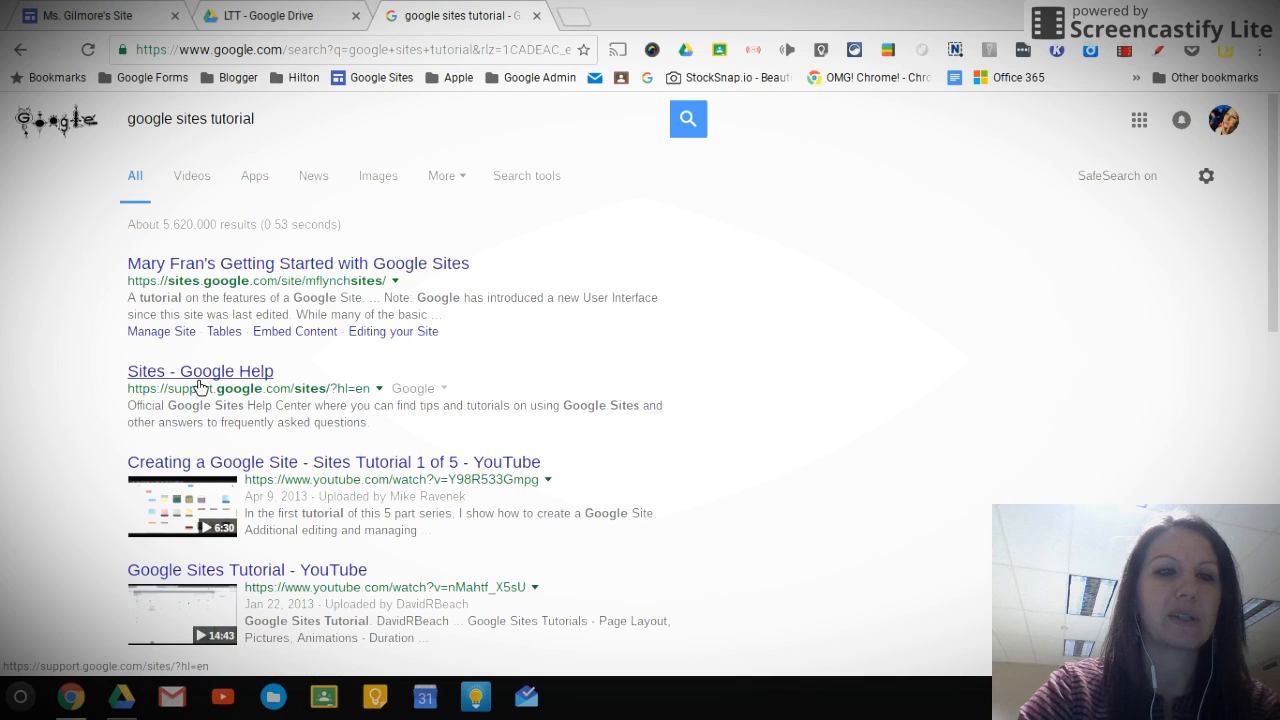
# Step: Open the "Sites - Google Help" result at its new Google Sites topics, select the page address and return to the site editor
pyautogui.scroll(-3, 200, 387)
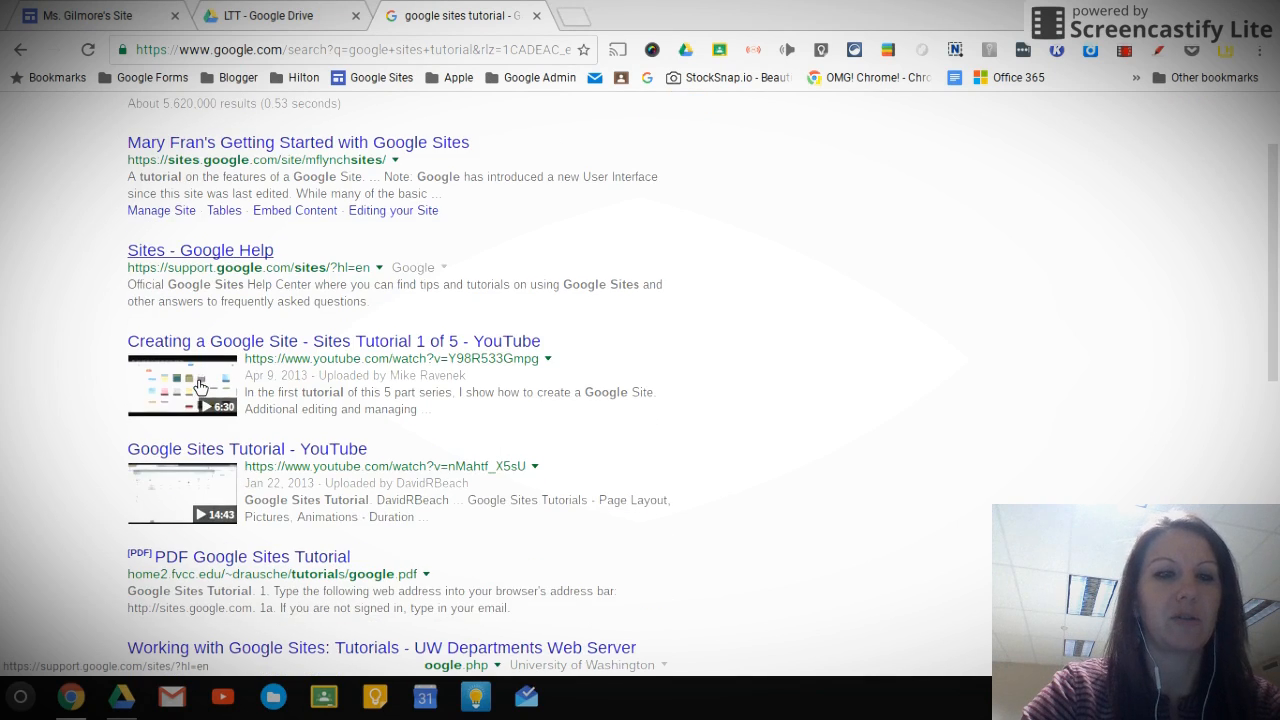
pyautogui.scroll(-3, 200, 387)
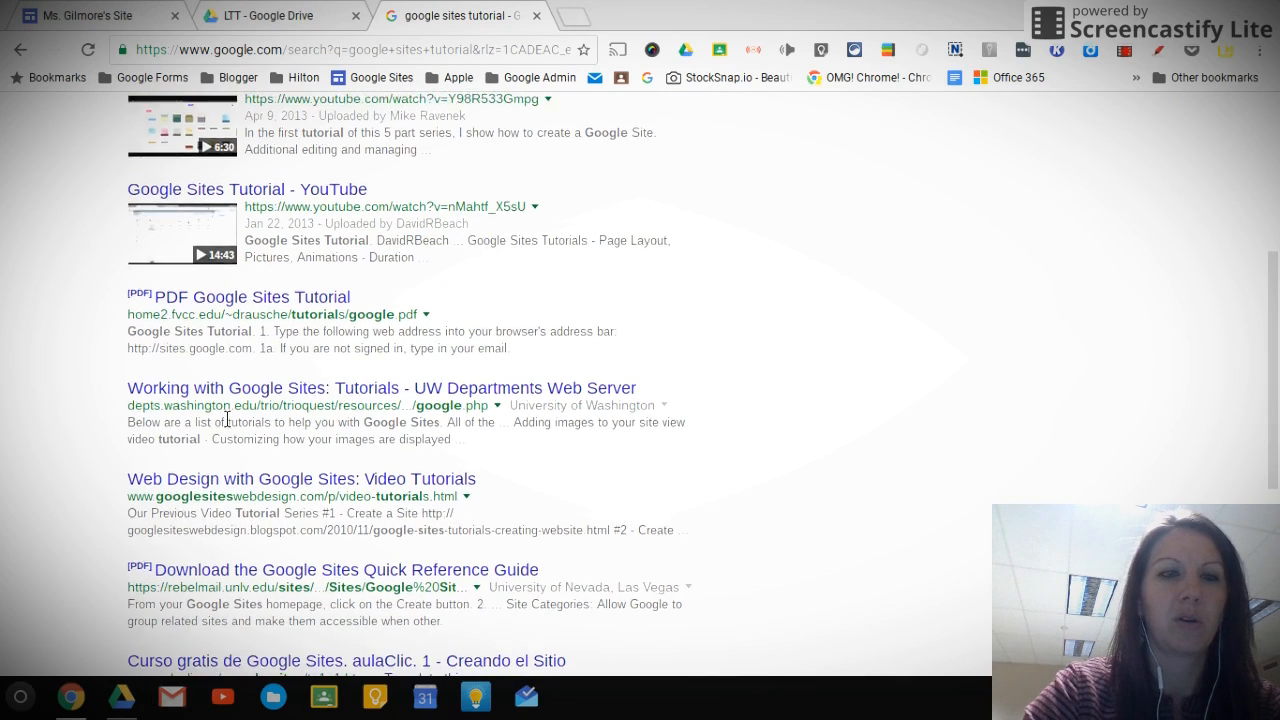
pyautogui.scroll(6, 229, 409)
pyautogui.click(214, 375)
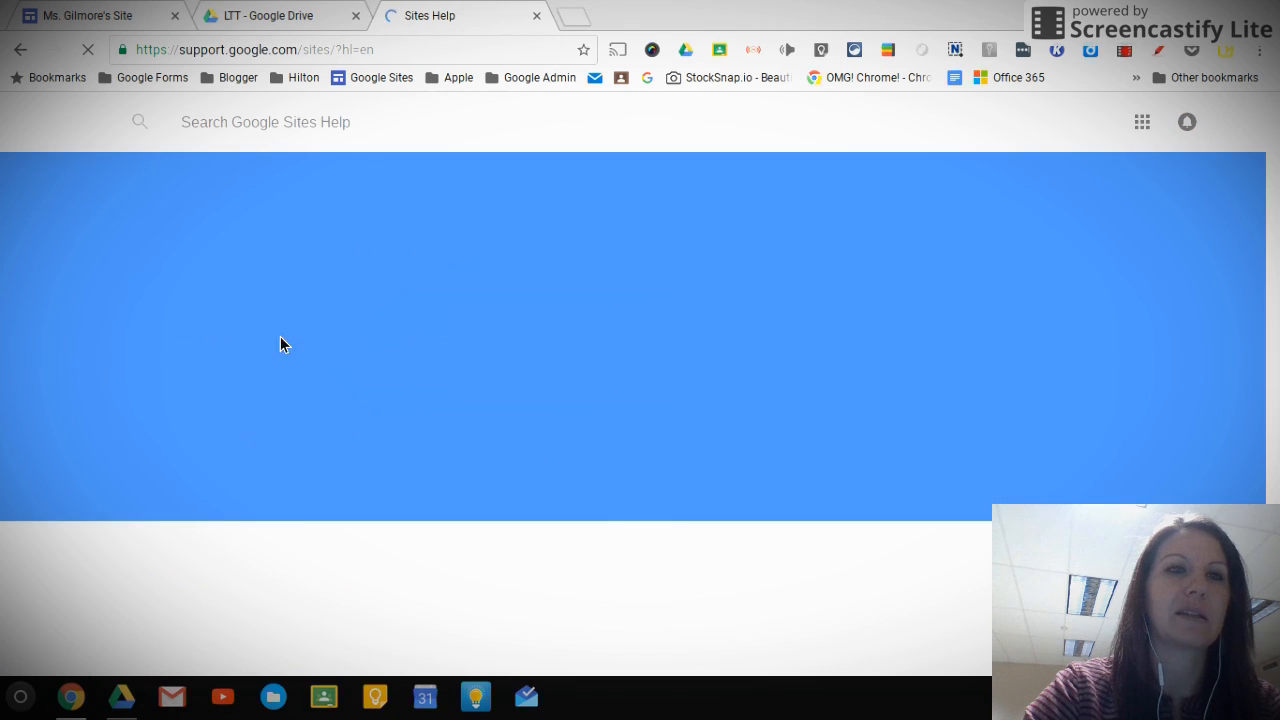
pyautogui.click(420, 310)
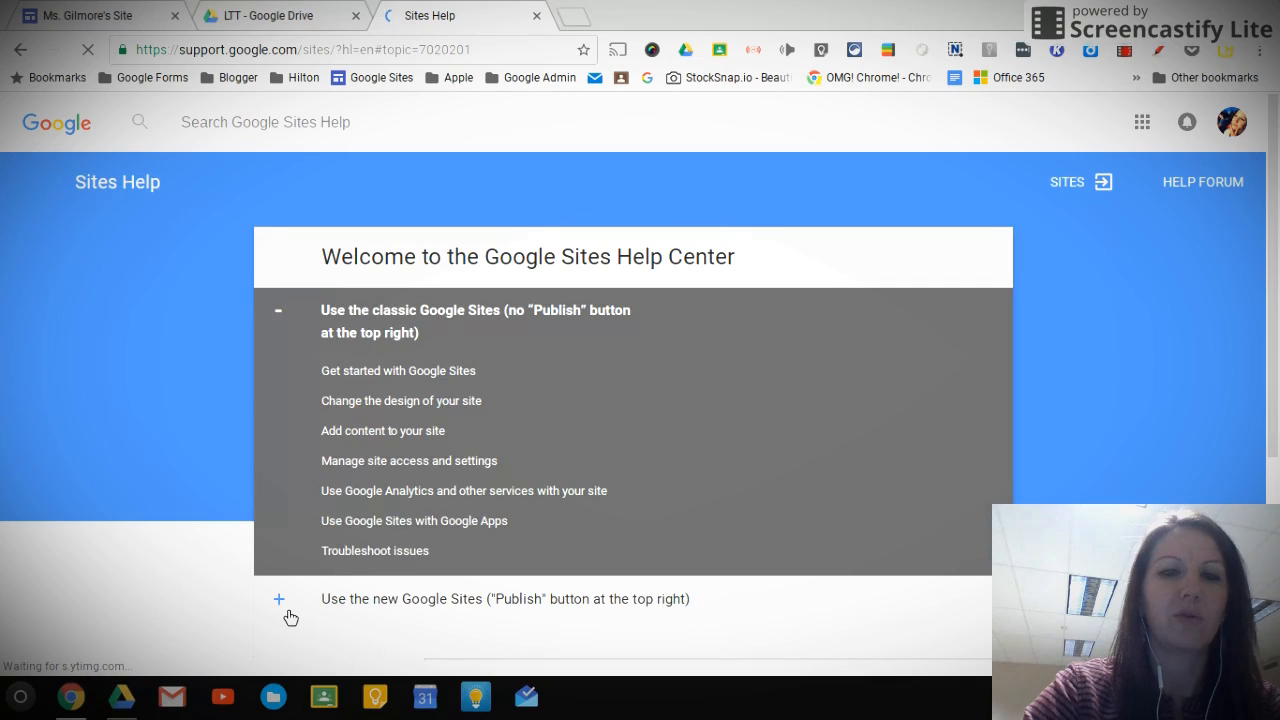
pyautogui.click(285, 609)
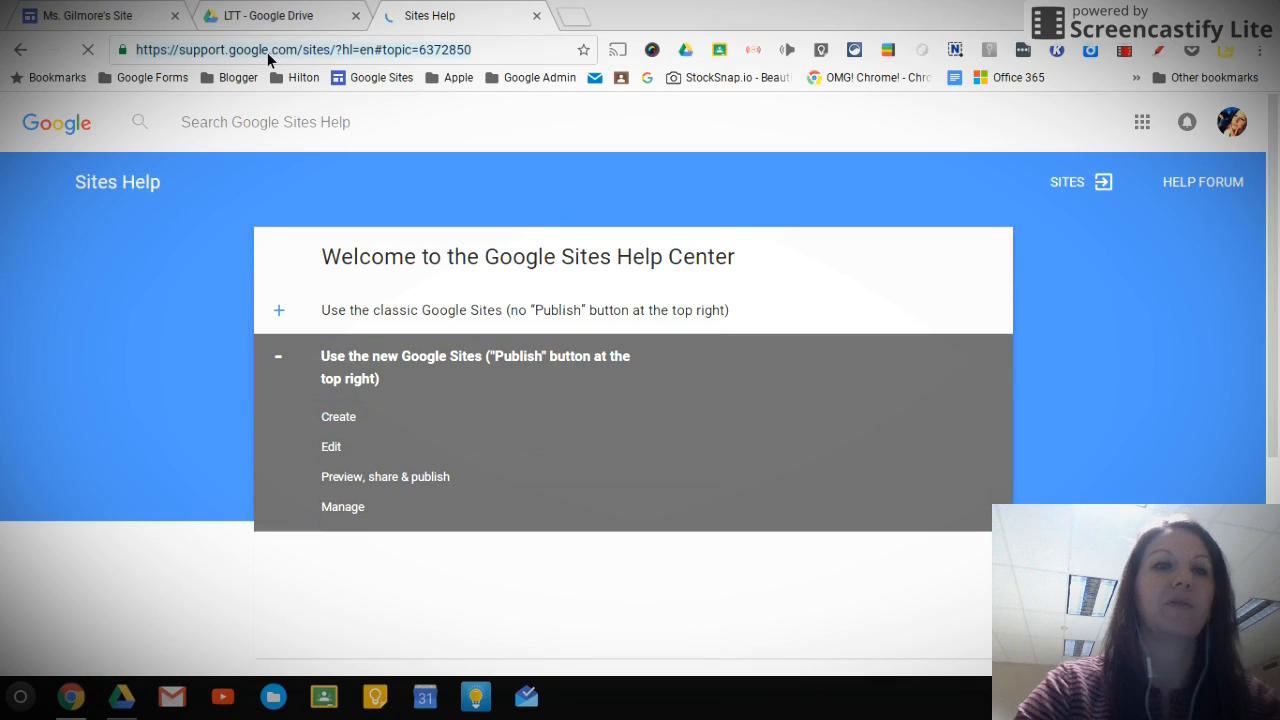
pyautogui.click(87, 16)
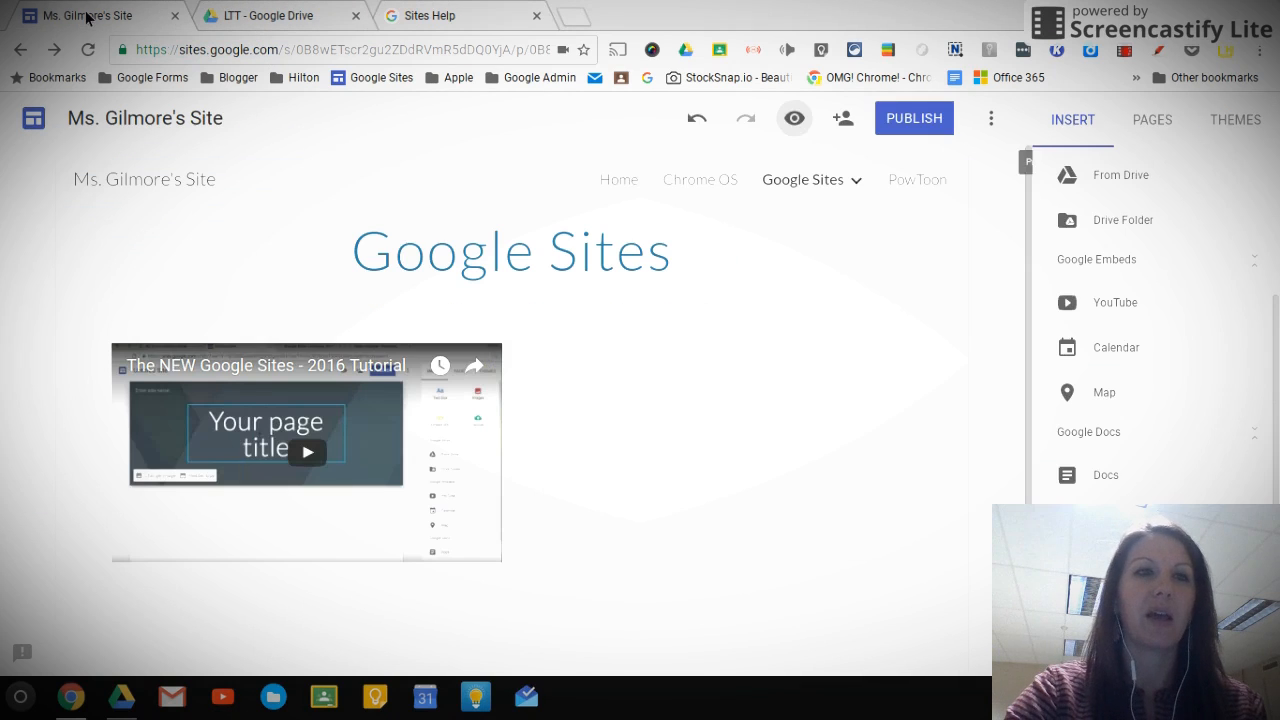
pyautogui.doubleClick(643, 405)
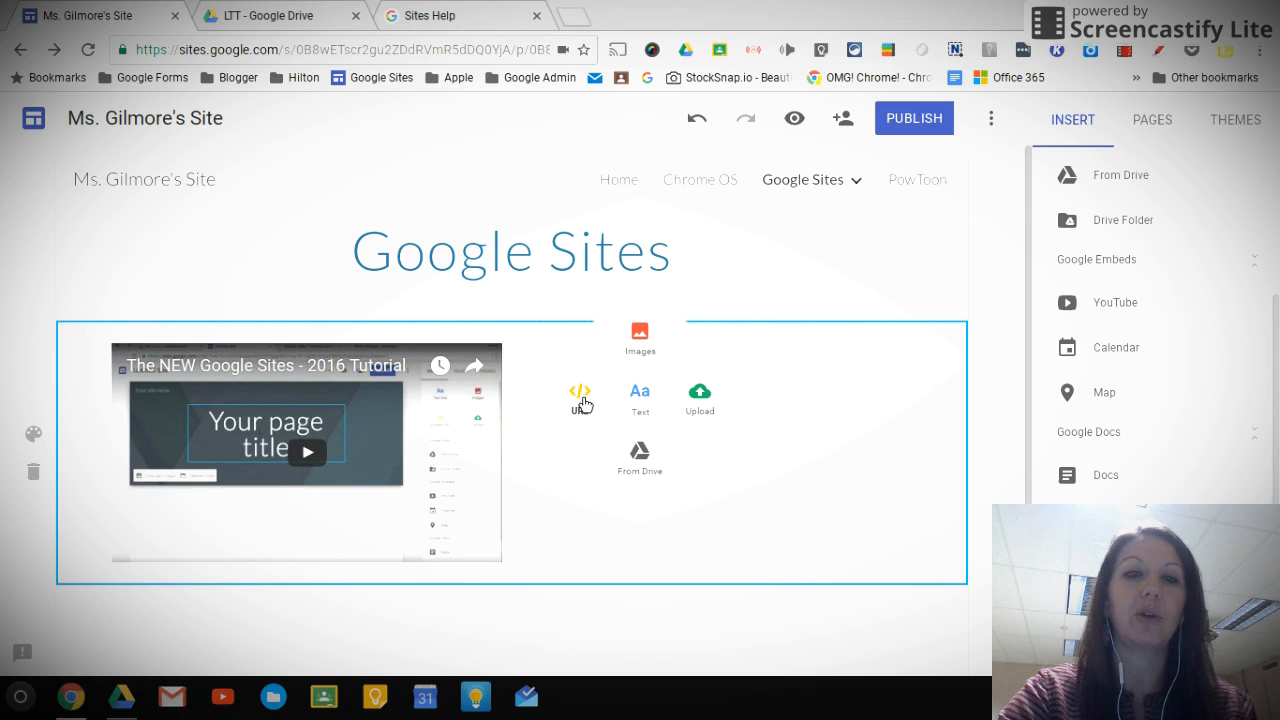
pyautogui.doubleClick(797, 439)
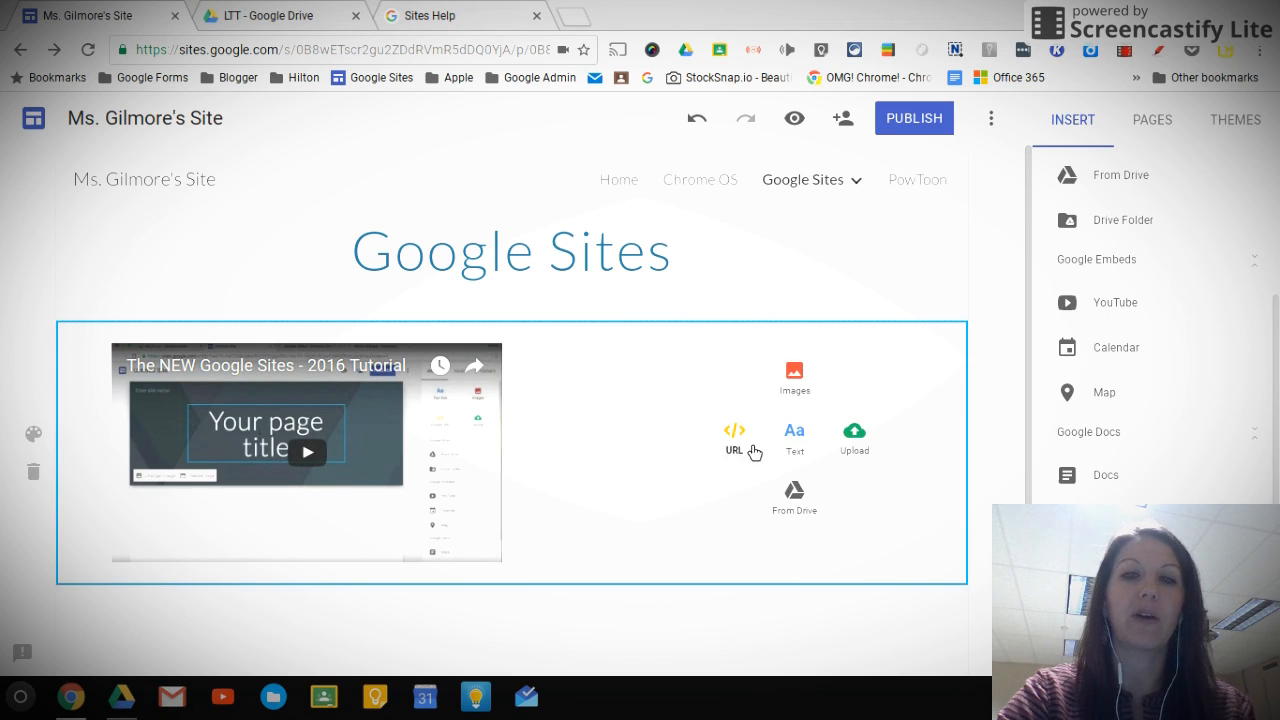
pyautogui.scroll(3, 1245, 244)
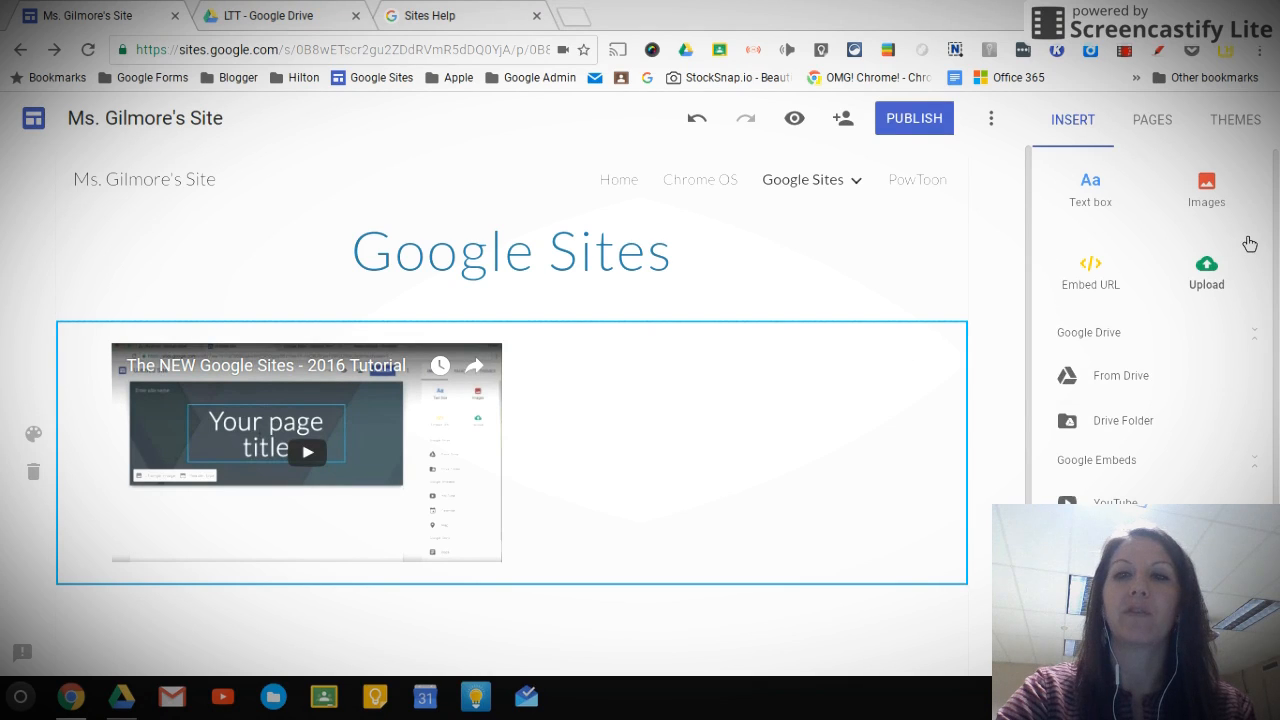
pyautogui.doubleClick(613, 381)
pyautogui.click(551, 378)
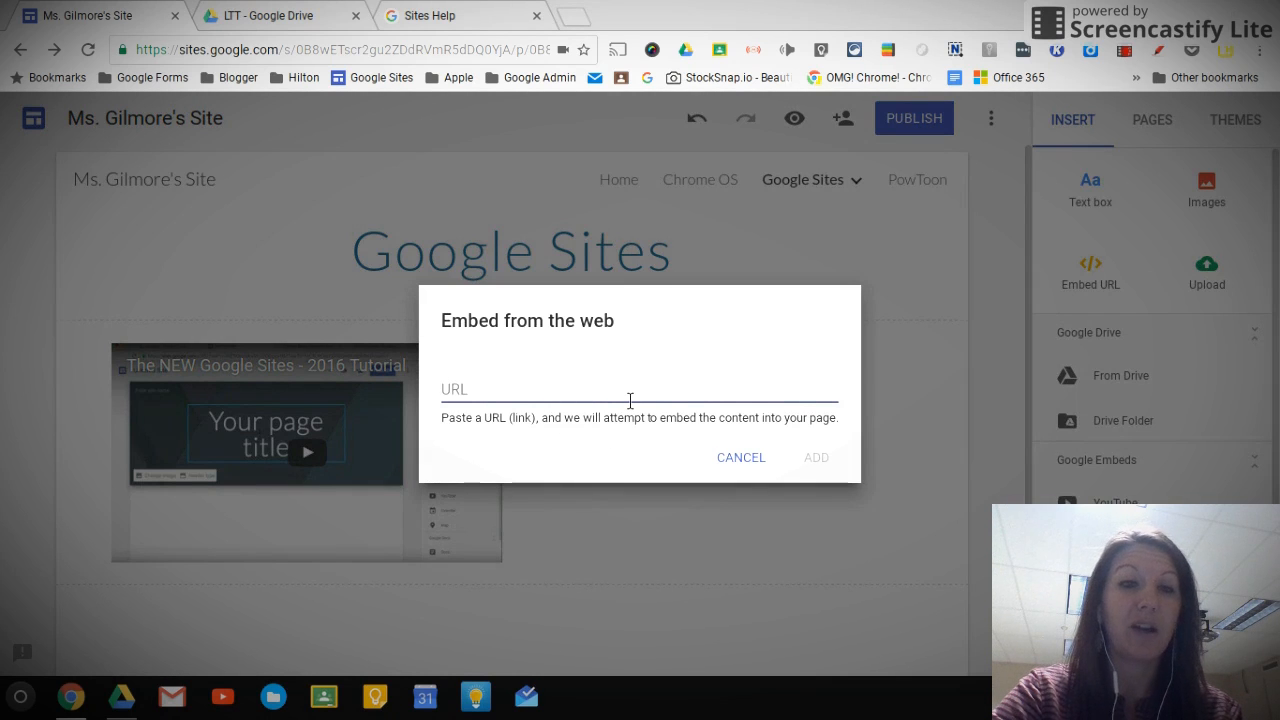
pyautogui.write('https://support.google.com/sites/?hl=en#topic=6372850')
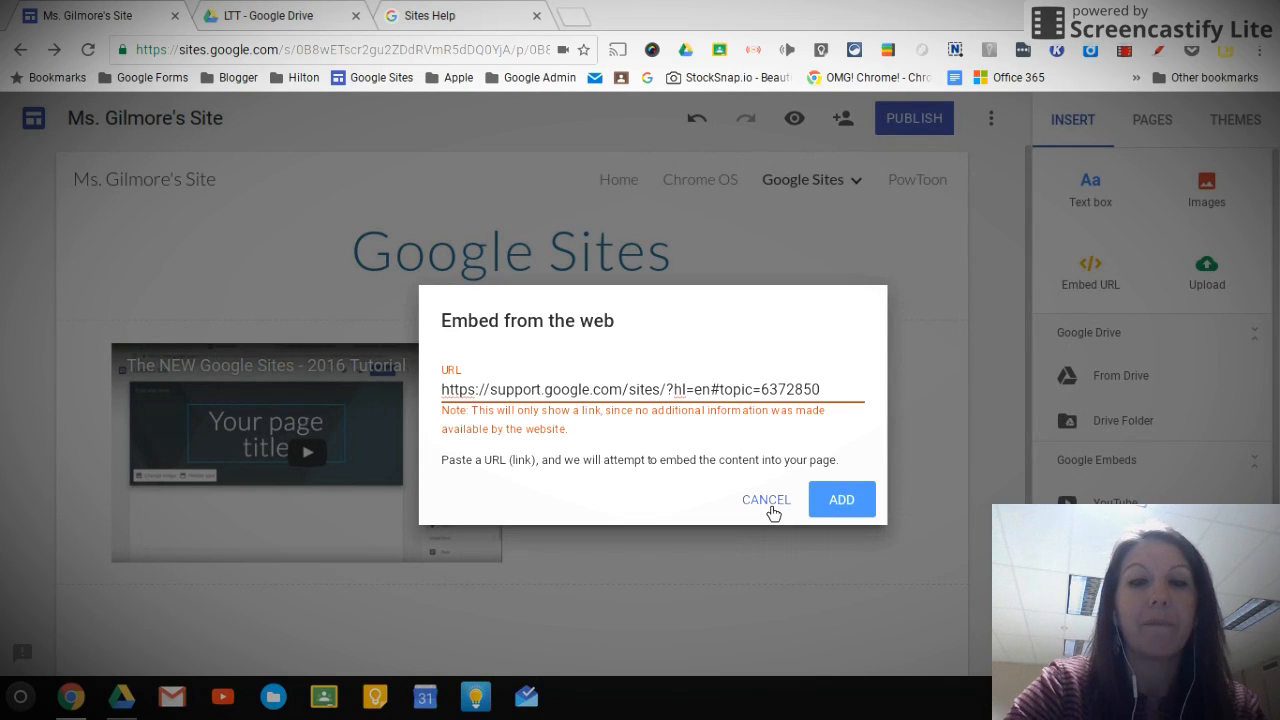
pyautogui.click(867, 505)
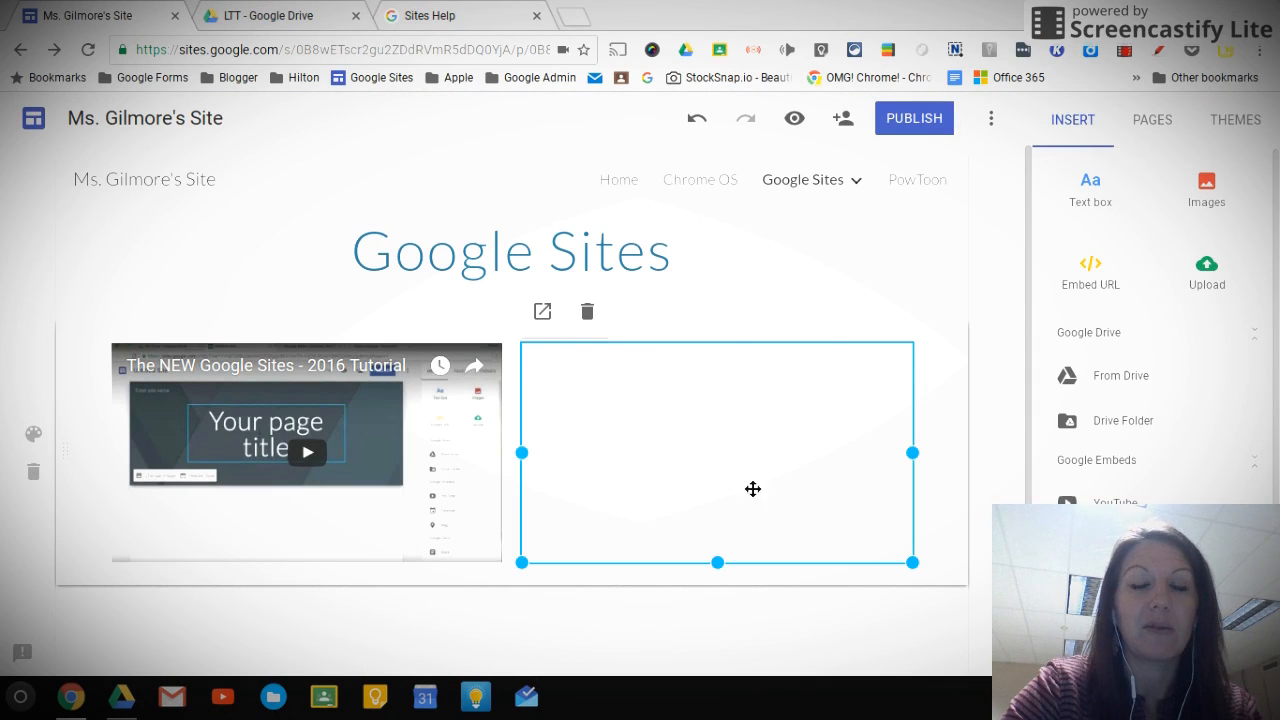
# Step: Add a text box reading "Google Sites Tutorial" between the video and the embedded address, and widen it to fit the text on one line
pyautogui.doubleClick(548, 452)
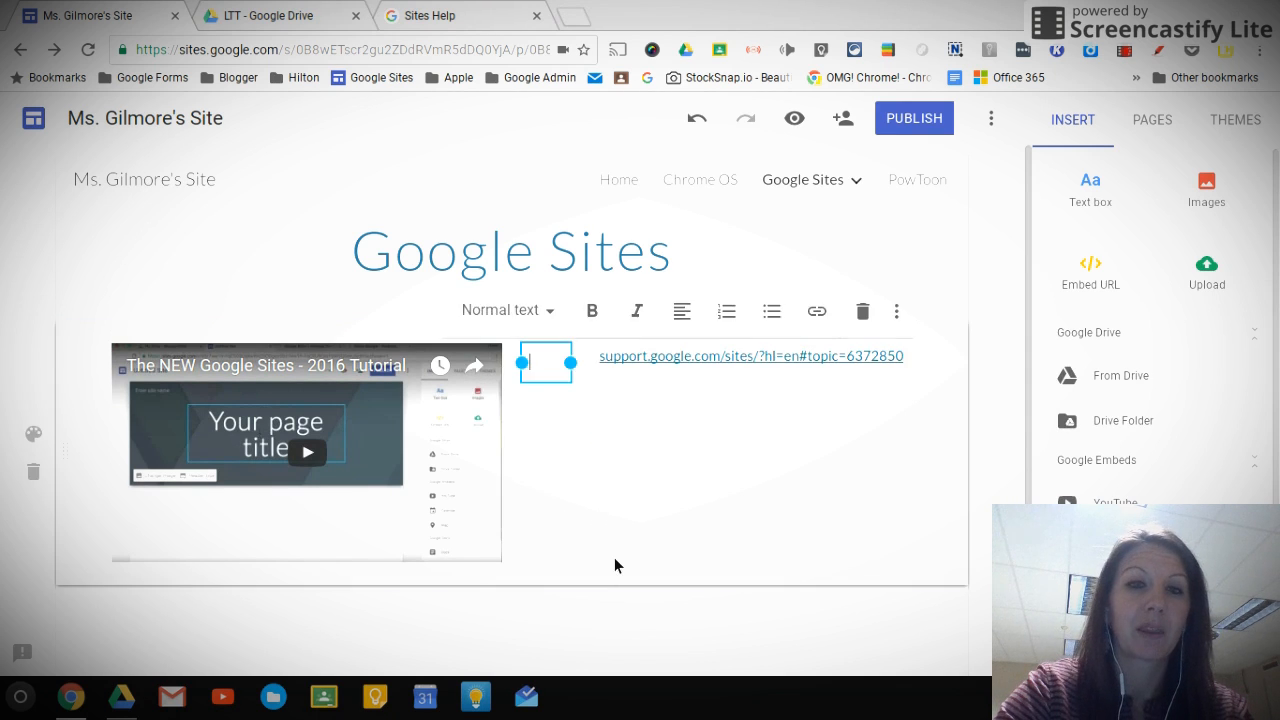
pyautogui.write('Goo')
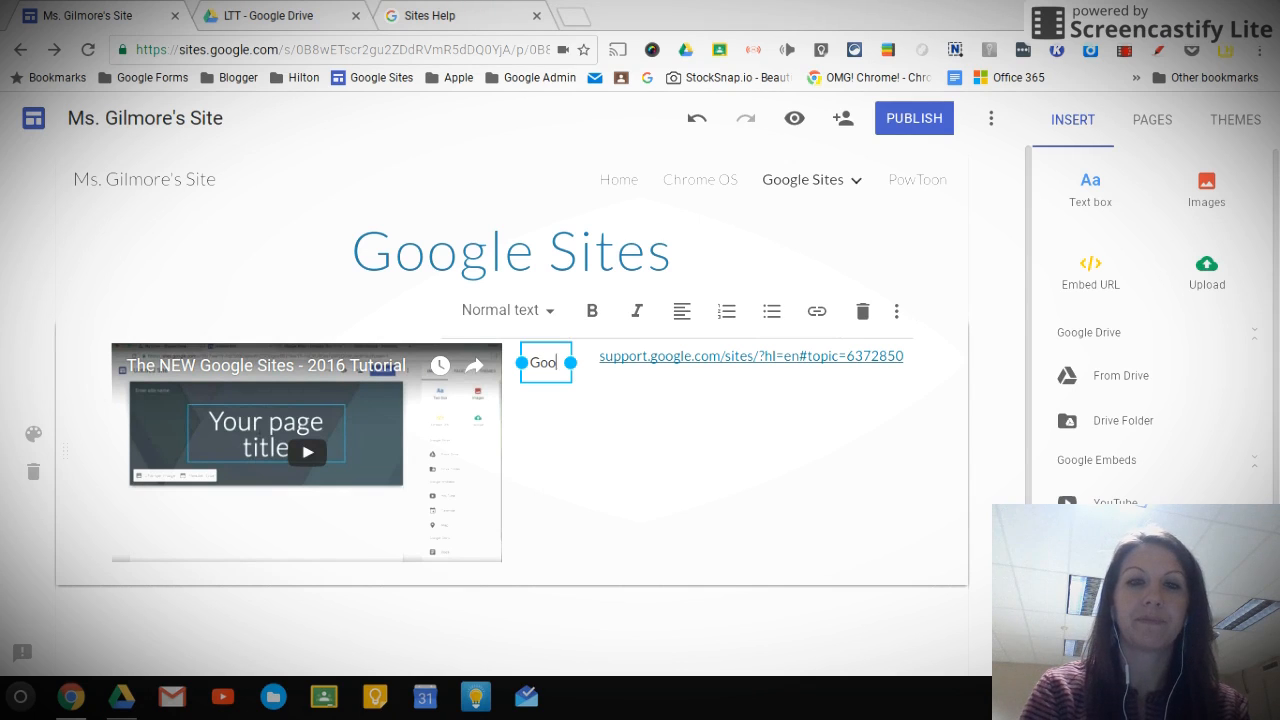
pyautogui.write('gle Sites')
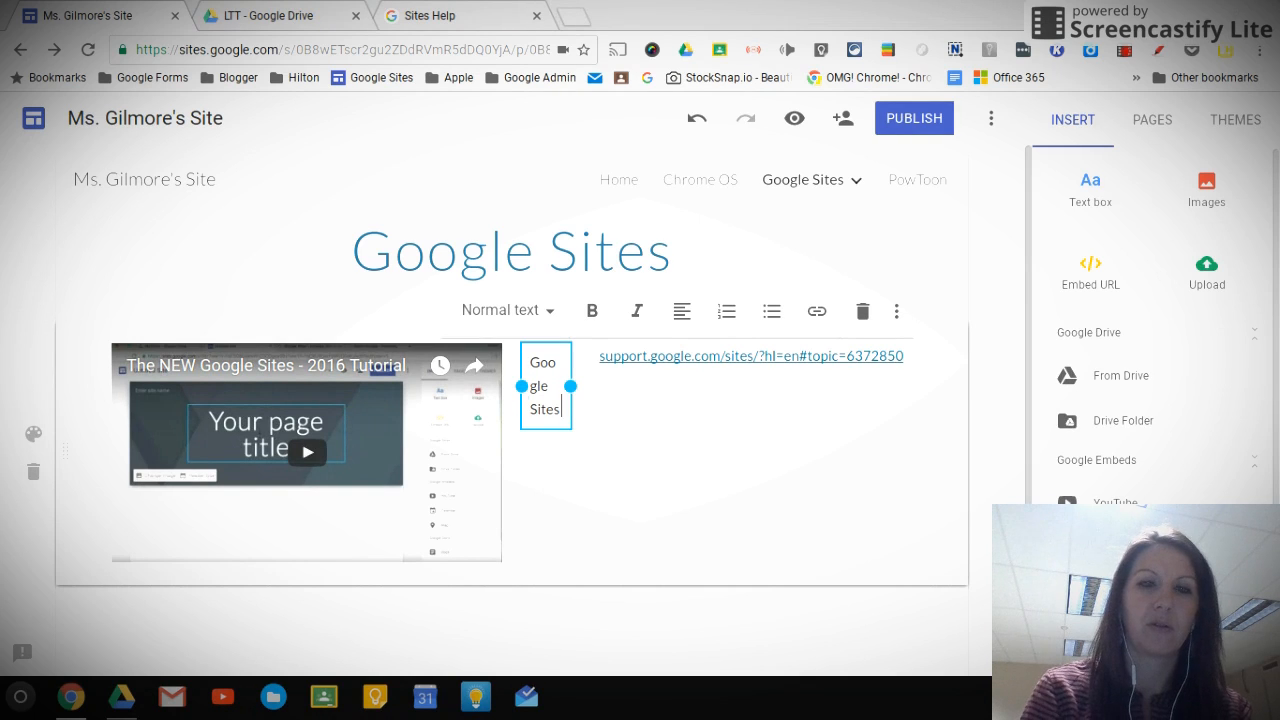
pyautogui.write(' TUtorial')
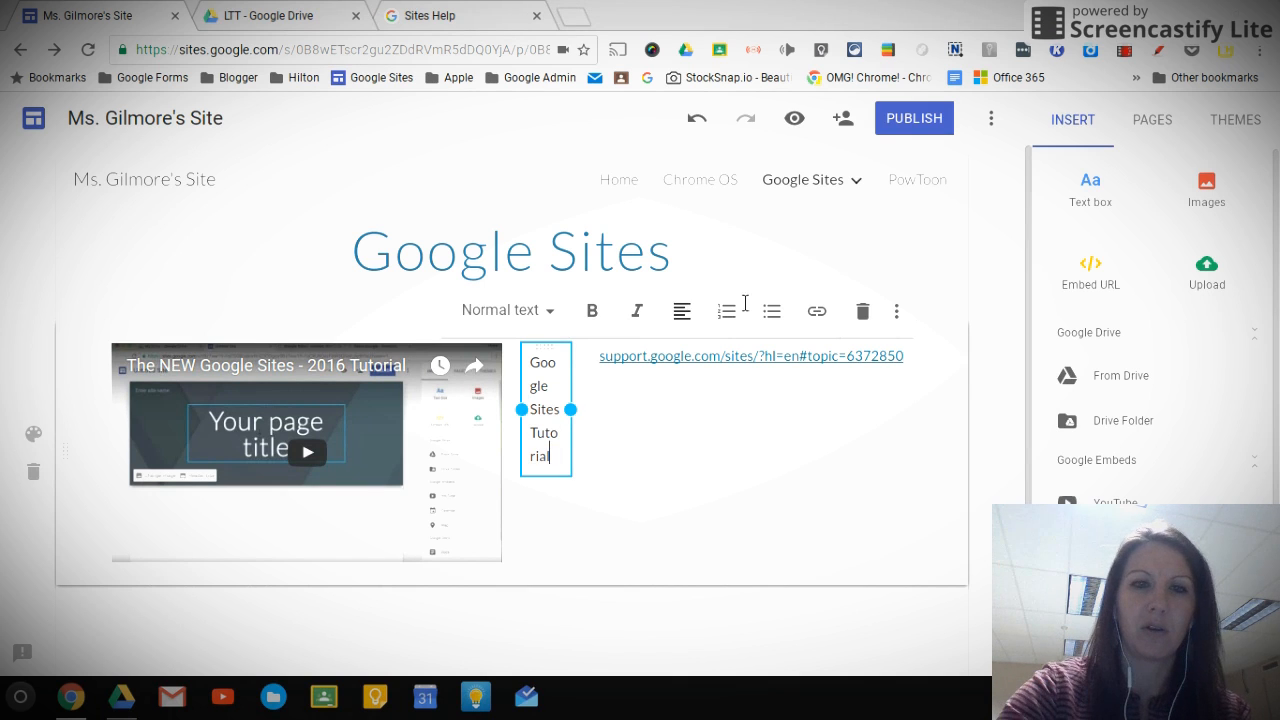
pyautogui.moveTo(583, 423); pyautogui.dragTo(718, 415)
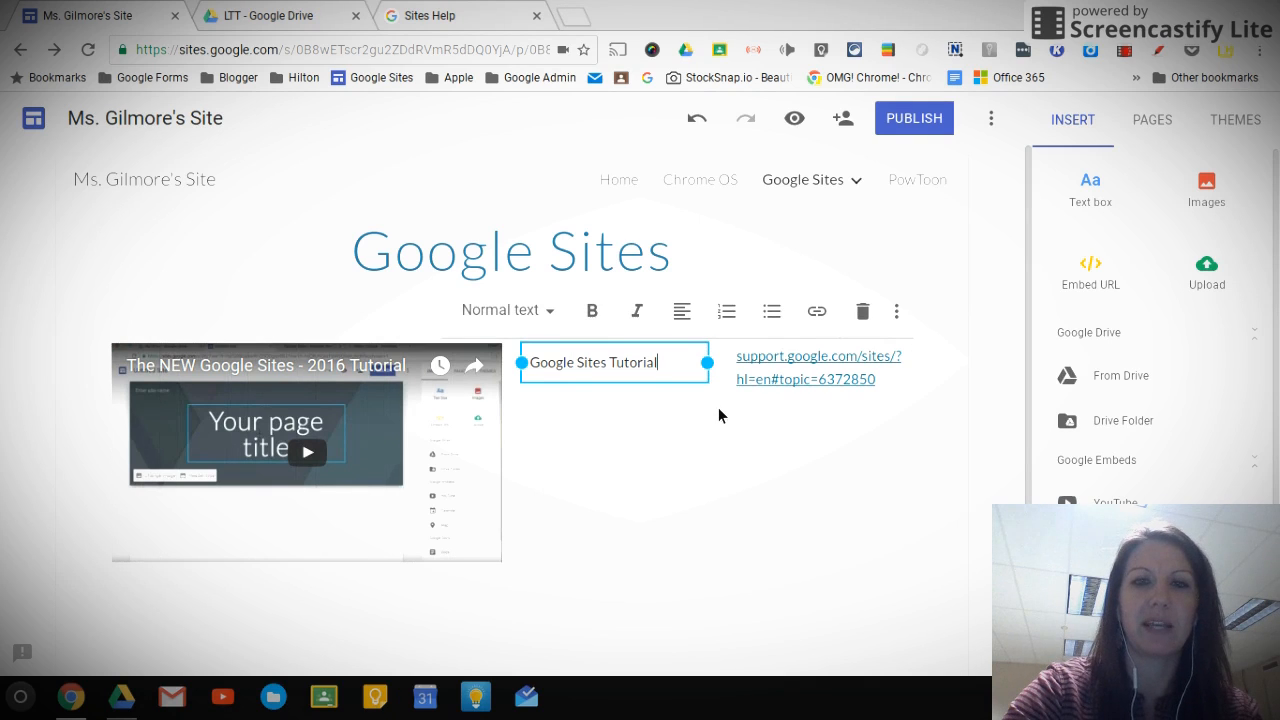
# Step: Link the "Google Sites Tutorial" text to the copied support.google.com address
pyautogui.moveTo(680, 370); pyautogui.dragTo(524, 362)
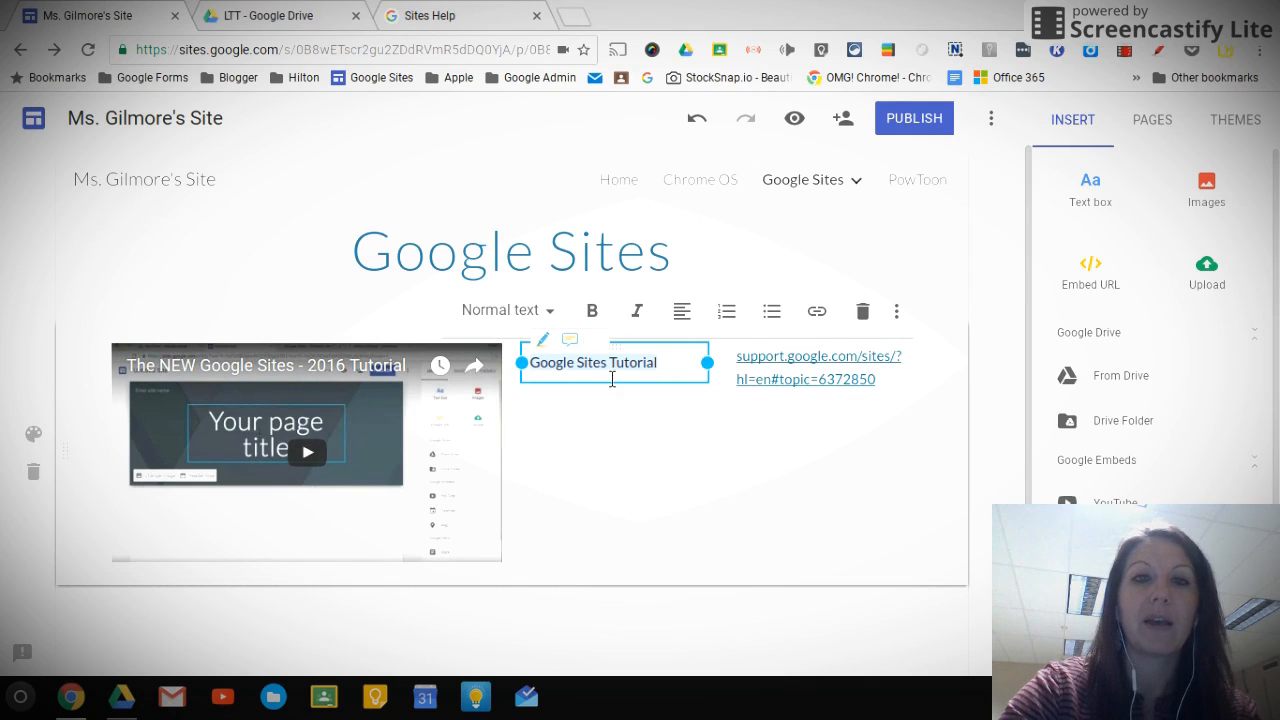
pyautogui.click(825, 319)
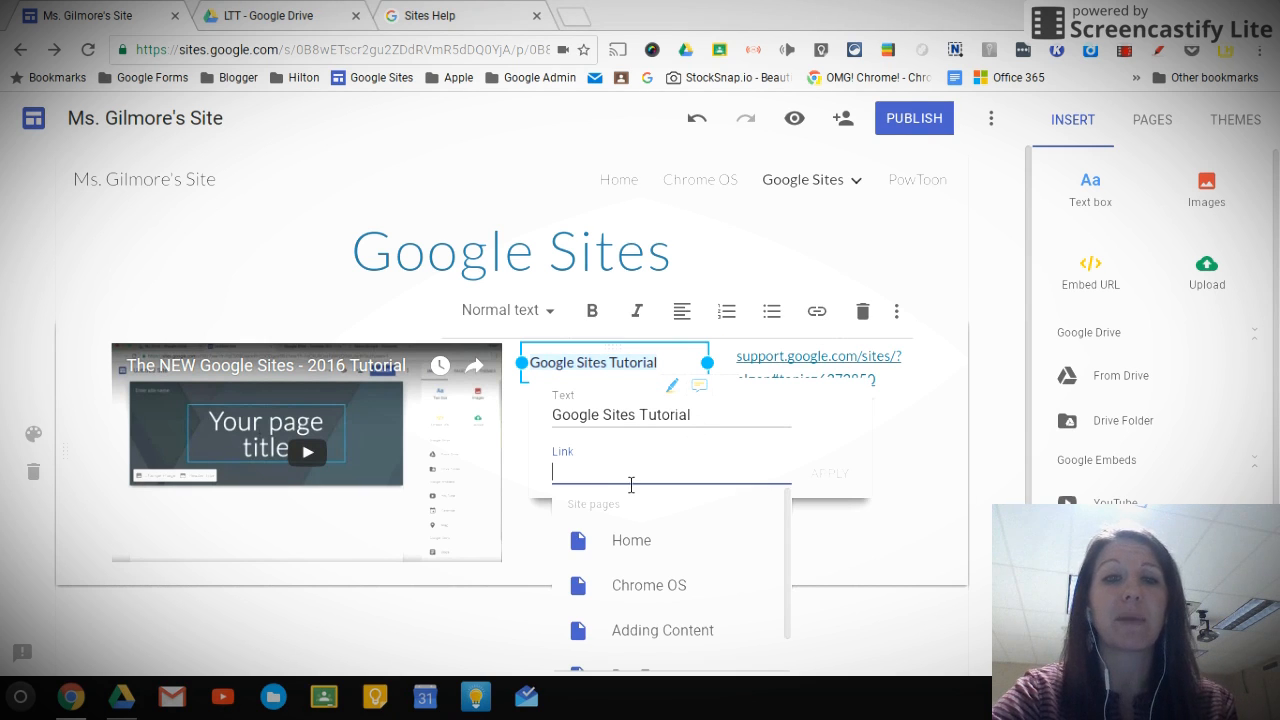
pyautogui.scroll(-1, 820, 580)
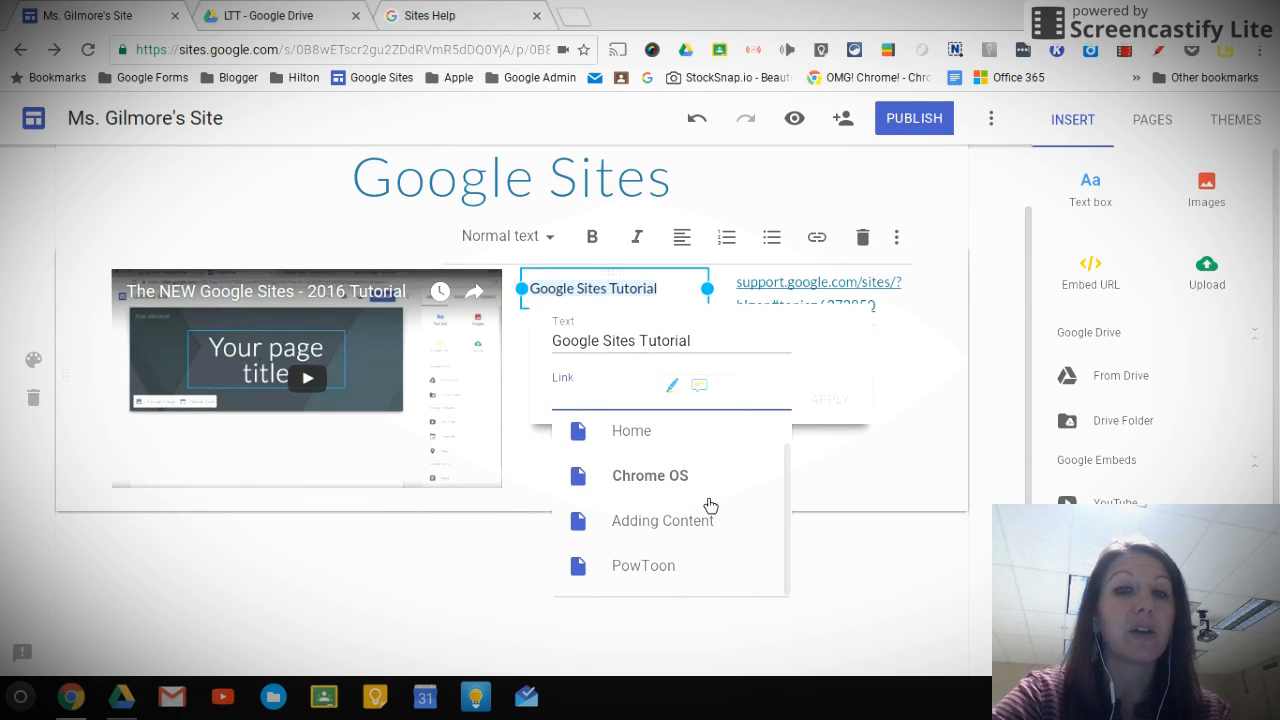
pyautogui.scroll(-1, 709, 507)
pyautogui.scroll(1, 709, 507)
pyautogui.scroll(2, 600, 374)
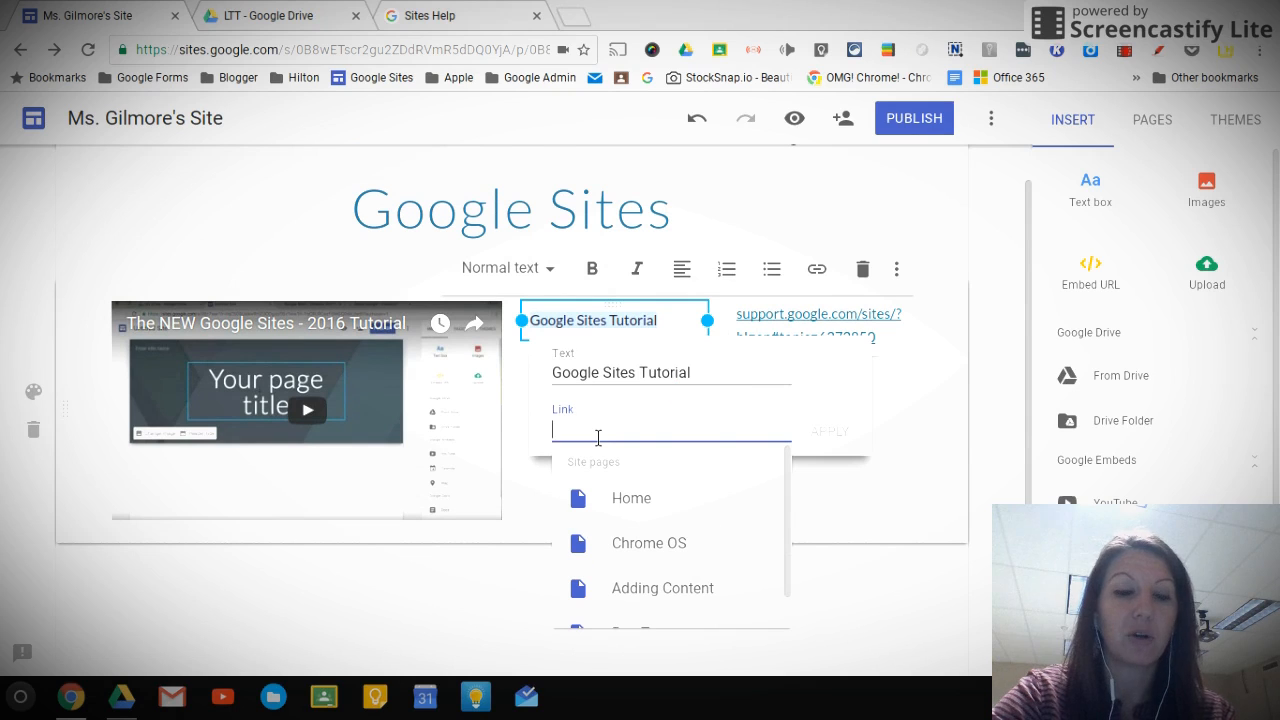
pyautogui.hotkey('ctrl', 'v')
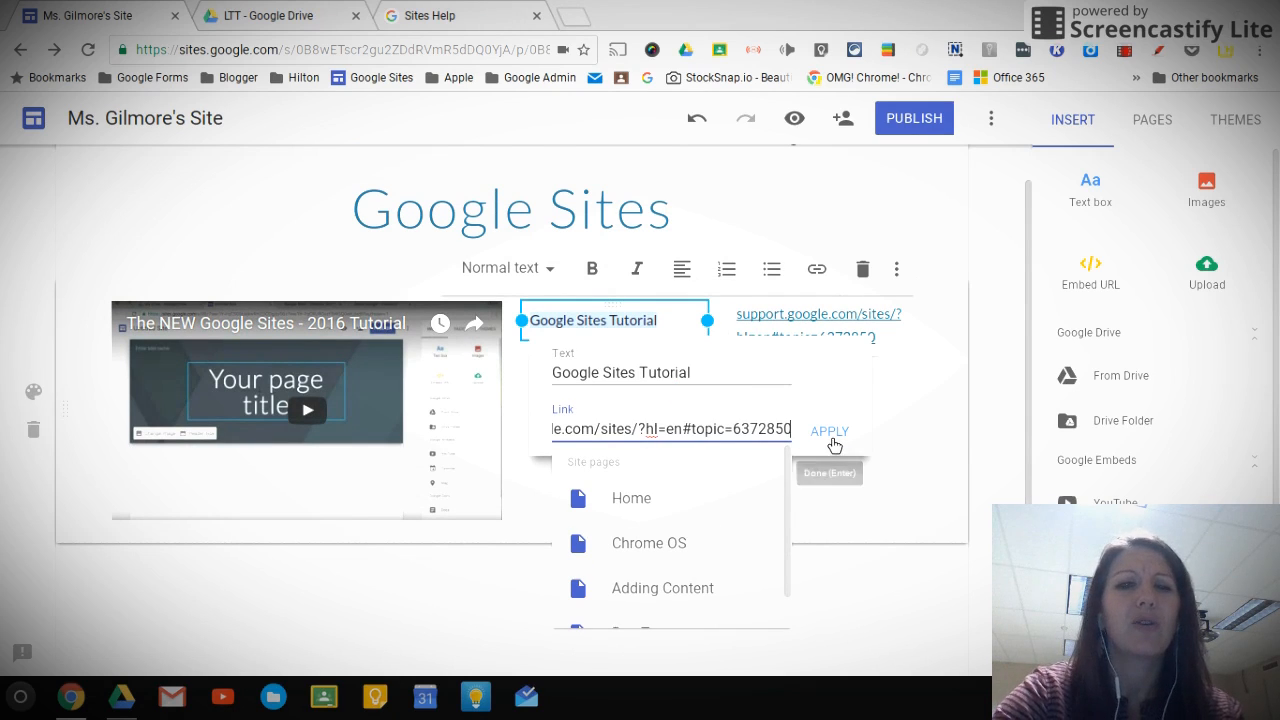
pyautogui.click(827, 438)
pyautogui.click(826, 439)
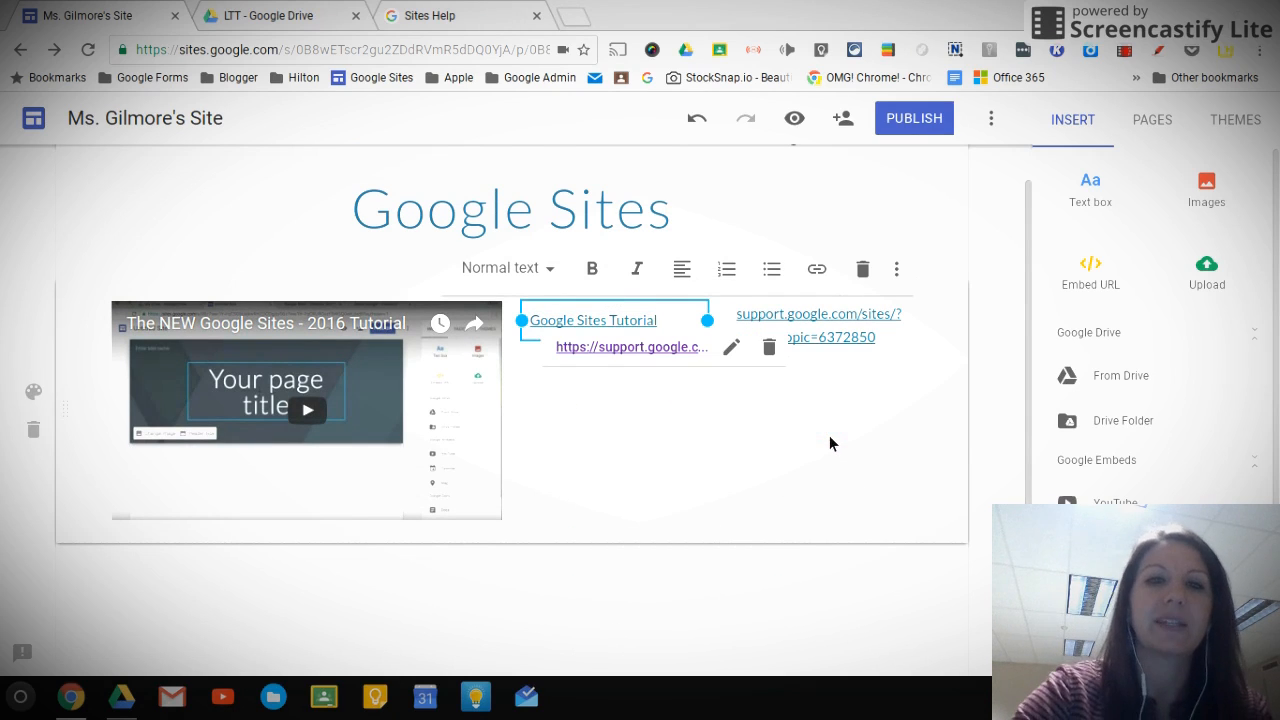
pyautogui.click(703, 430)
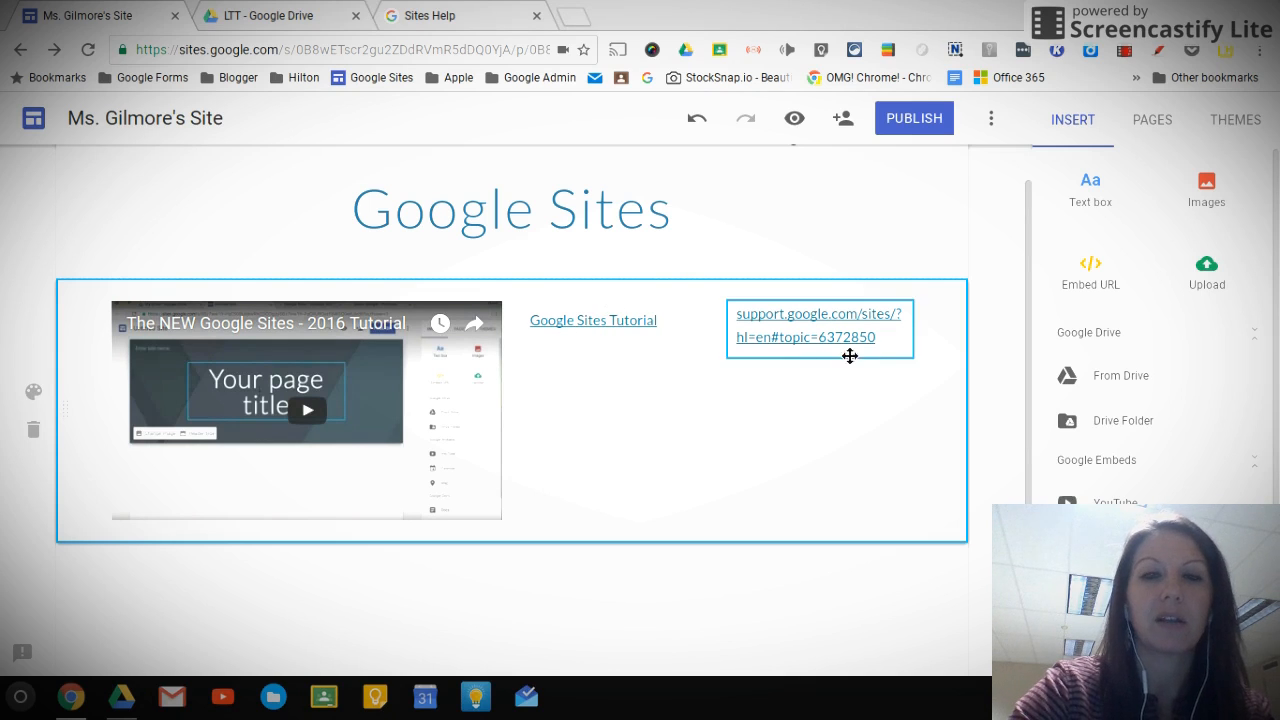
# Step: Move the "Google Sites Tutorial" text box into its own section below the video and align it with the video's left edge
pyautogui.moveTo(617, 317); pyautogui.dragTo(342, 580)
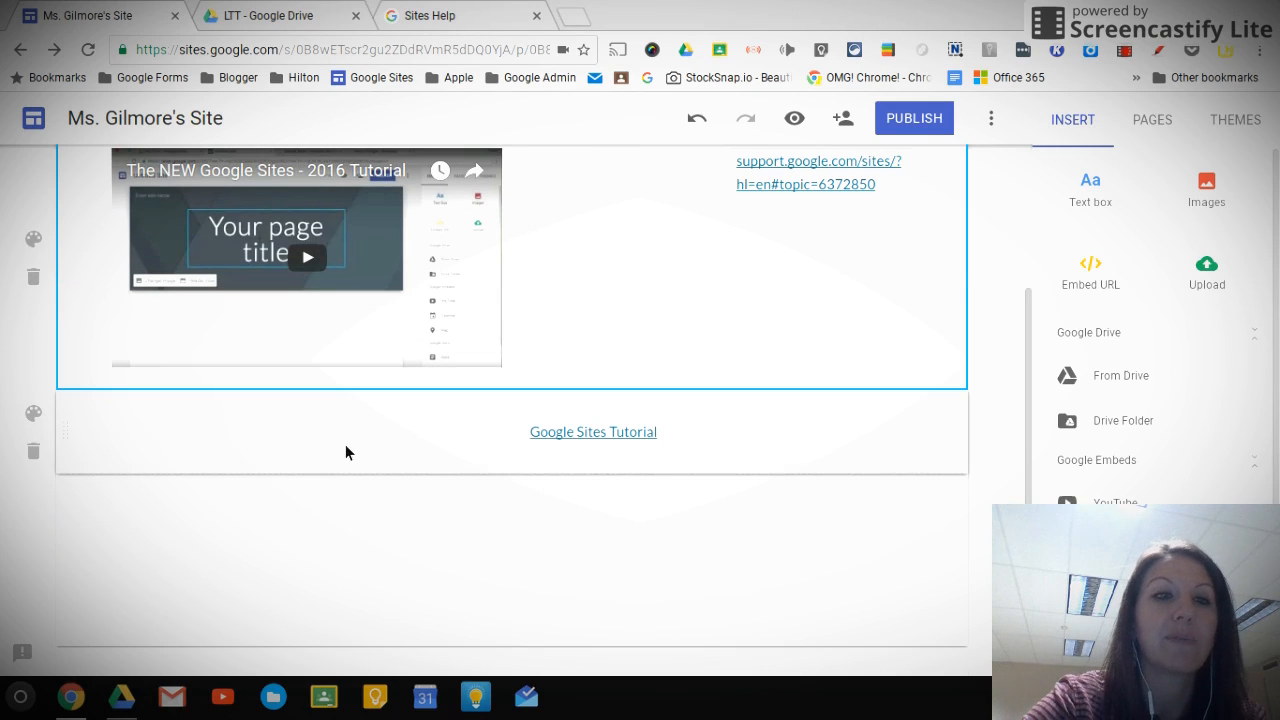
pyautogui.moveTo(608, 428); pyautogui.dragTo(294, 454)
pyautogui.scroll(1, 779, 389)
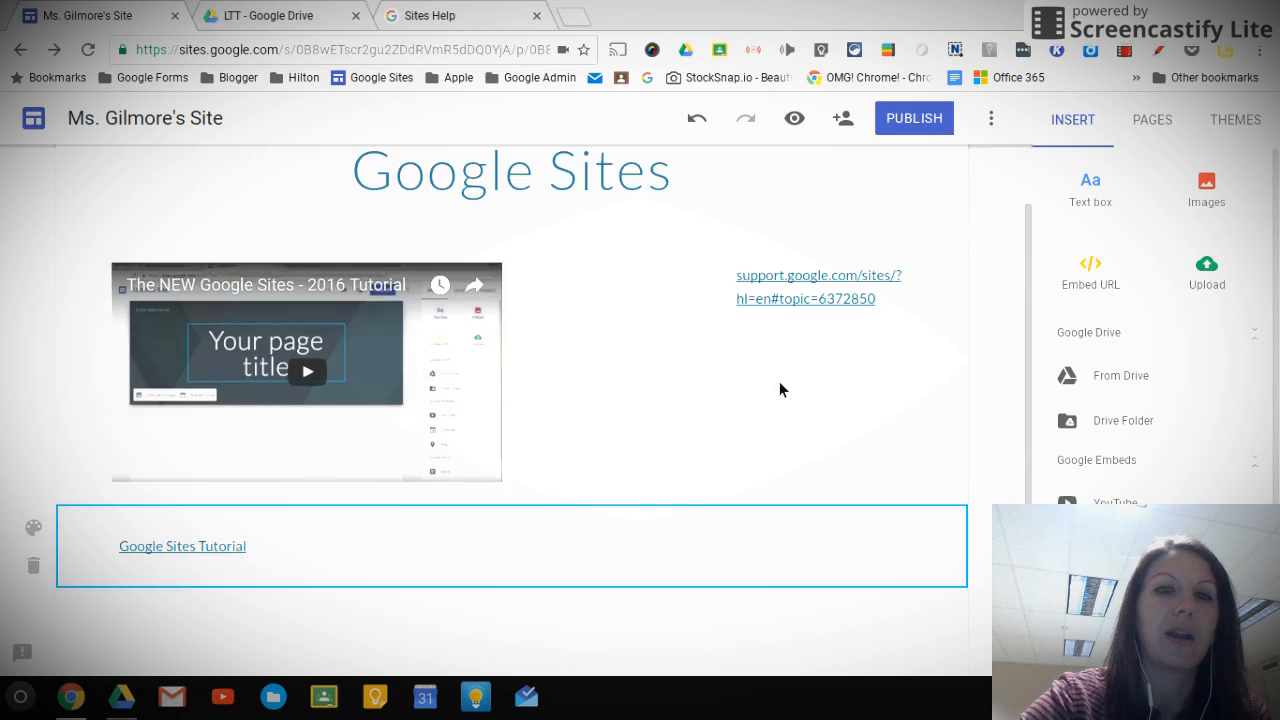
# Step: Reposition the embedded support.google.com link directly beside the video and widen it to fit on one line
pyautogui.scroll(1, 779, 389)
pyautogui.click(836, 355)
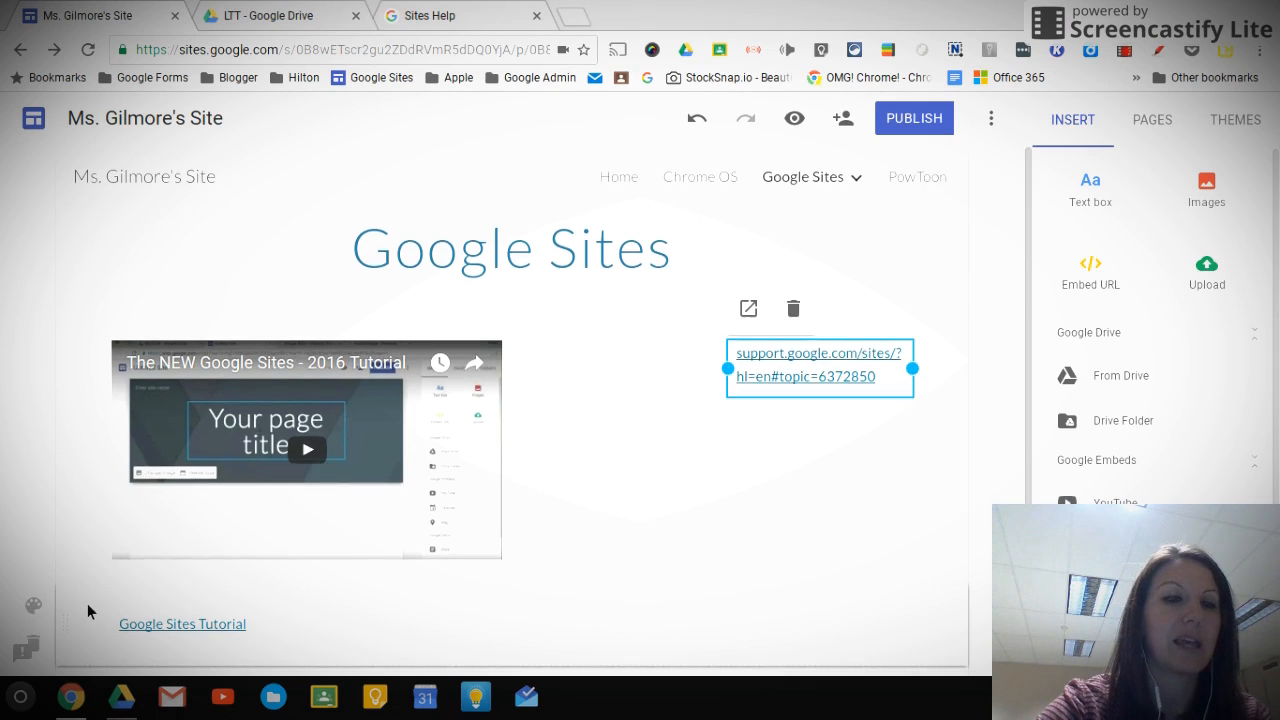
pyautogui.scroll(-2, 86, 600)
pyautogui.moveTo(76, 432); pyautogui.dragTo(63, 545)
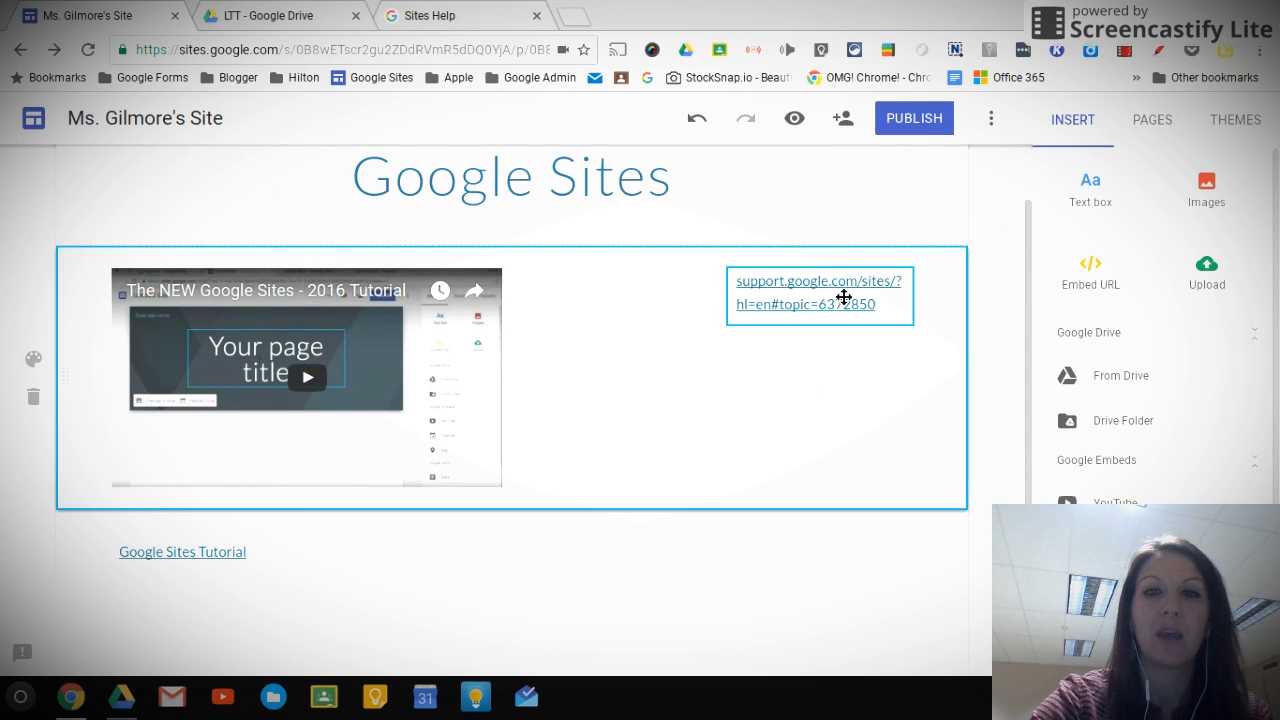
pyautogui.moveTo(837, 280); pyautogui.dragTo(929, 308)
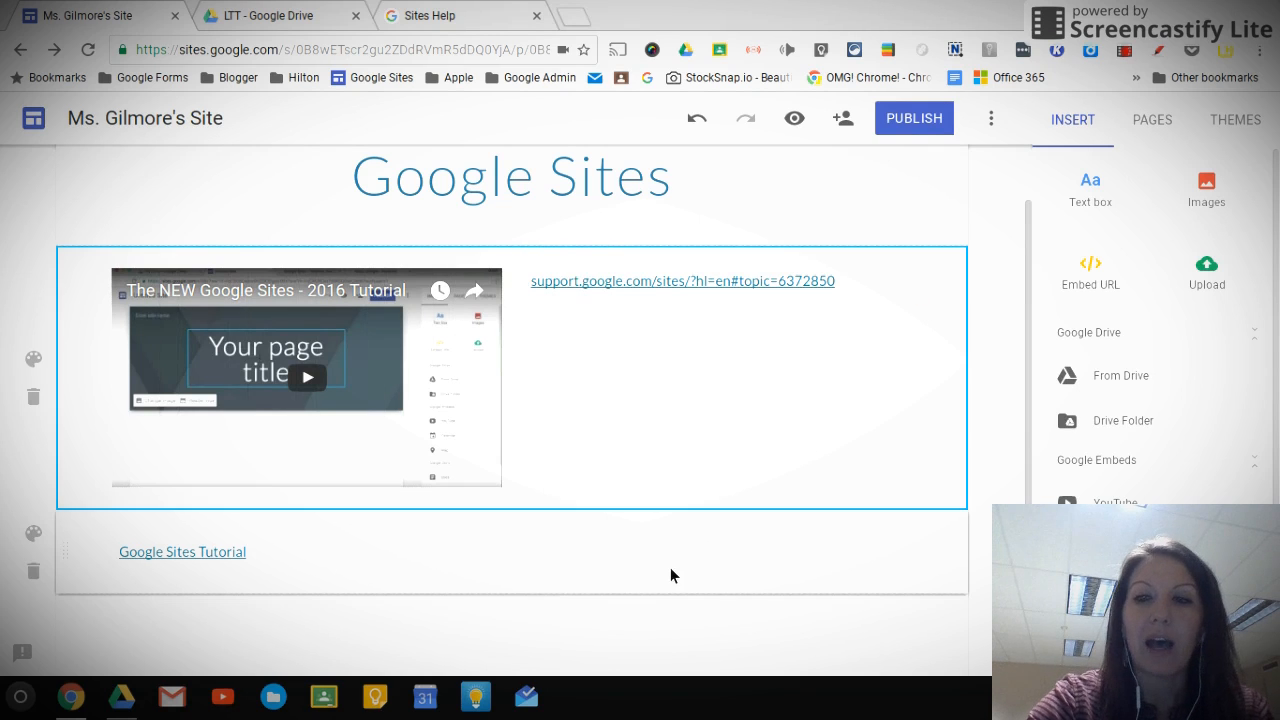
pyautogui.click(617, 624)
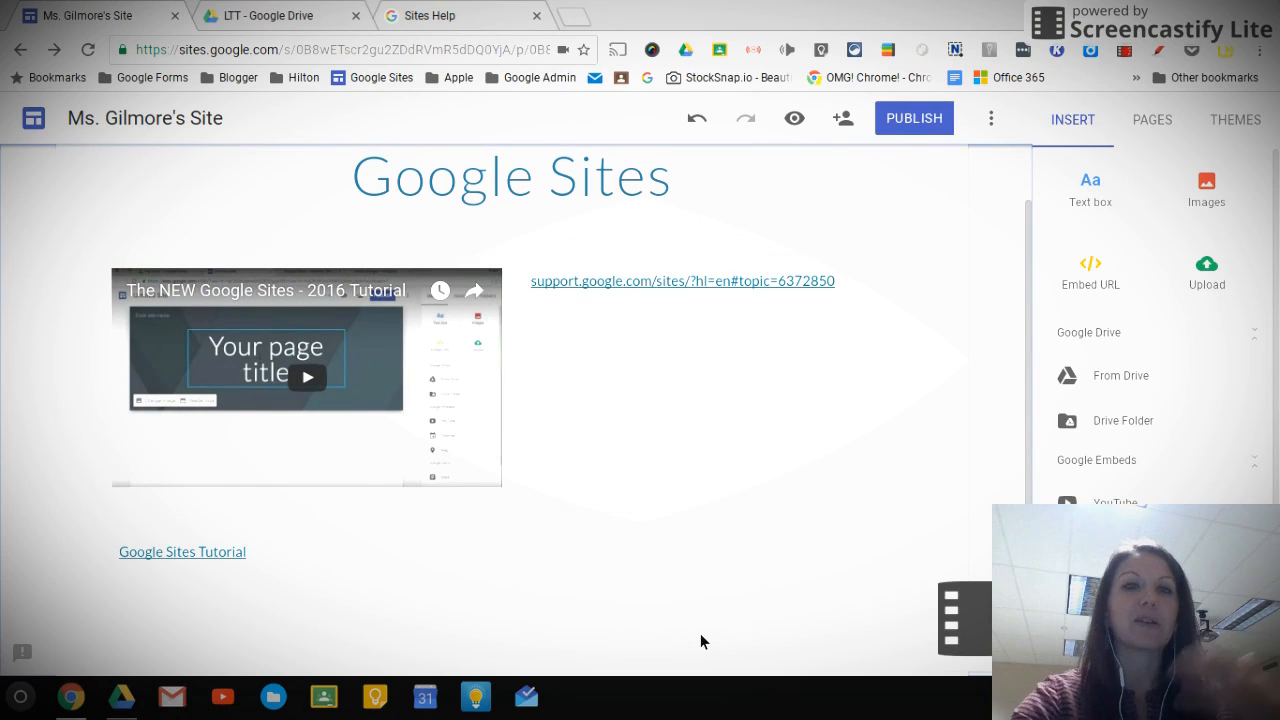